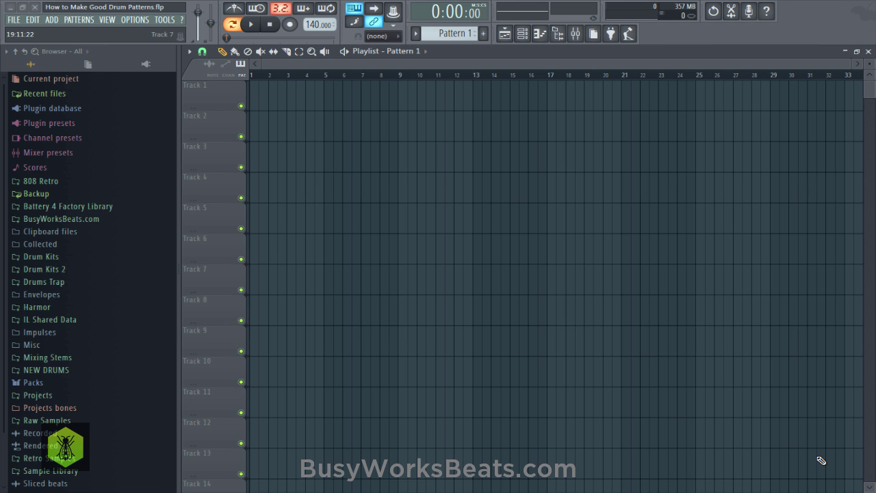
Step: Expand the Packs library to the HipHop folder inside Legacy drums
left_click(32, 383)
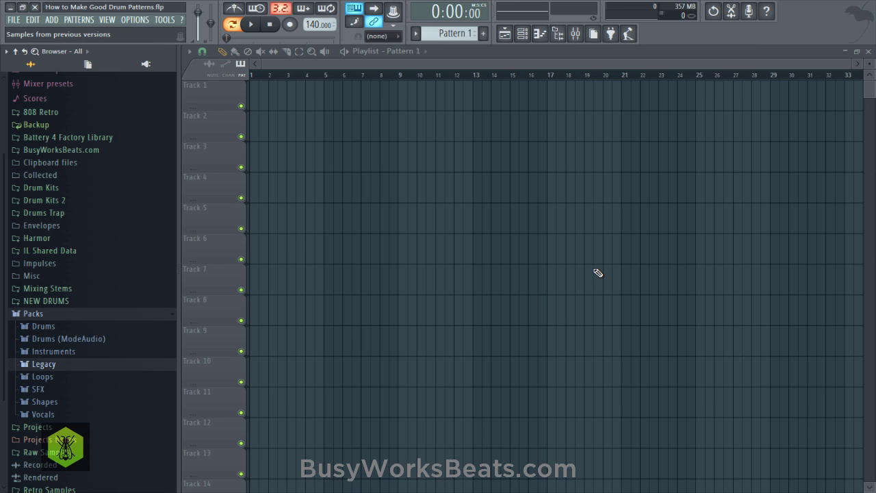
left_click(43, 364)
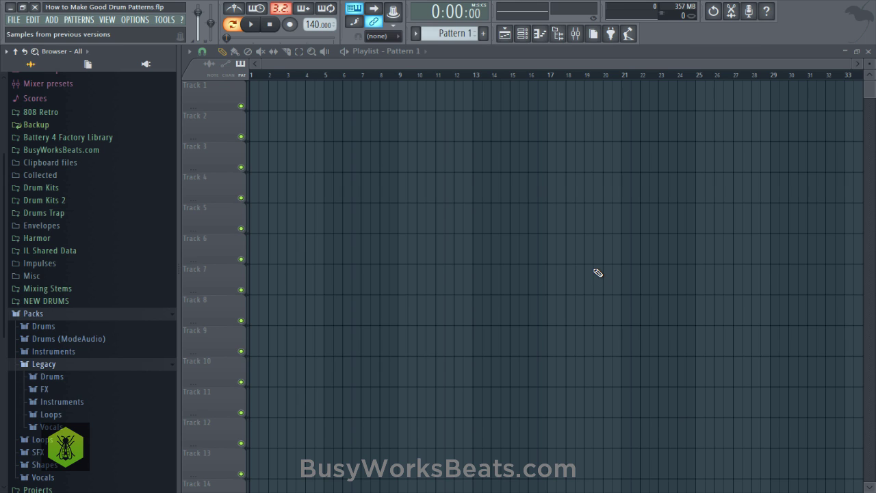
key("Right")
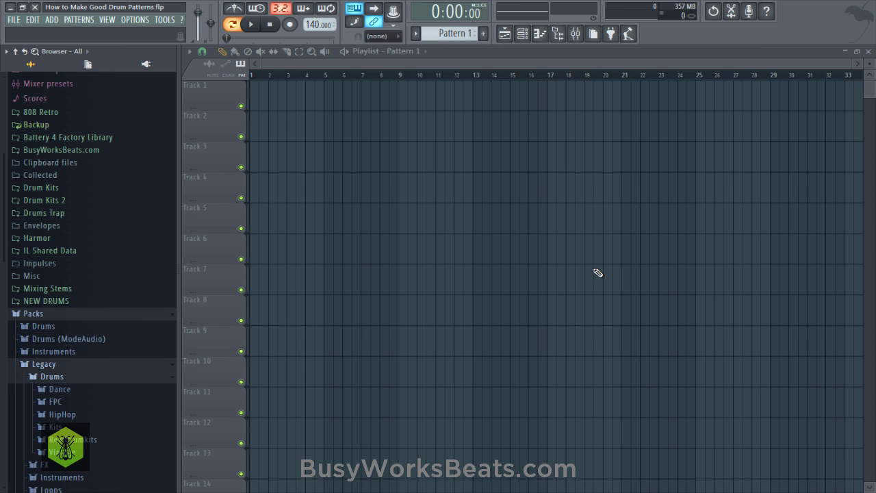
key("Down")
key("Down")
key("Down")
key("Down")
key("Up")
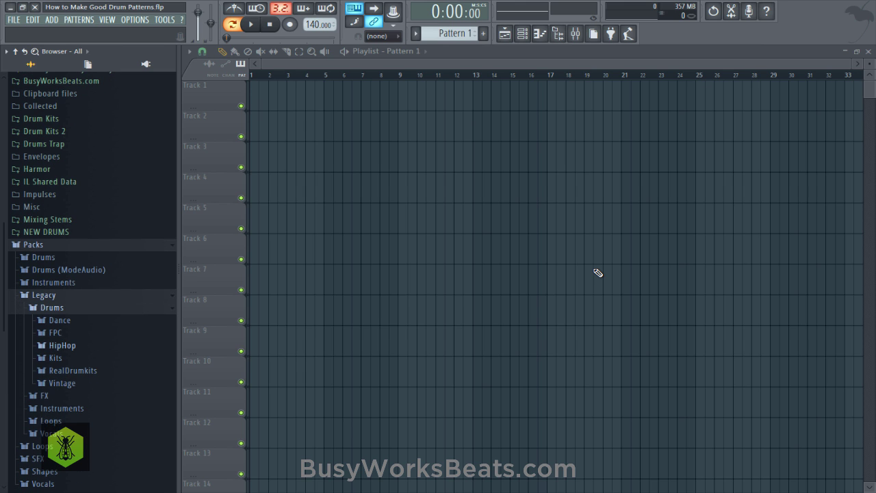
key("Right")
Step: Look through the list of drum samples in the HipHop folder
key("Down")
key("Down")
key("Down")
key("Down")
key("Down")
key("Down")
key("Down")
key("Down")
key("Down")
key("Down")
key("Down")
key("Down")
key("Down")
key("Down")
key("Up")
key("Up")
key("Up")
key("Up")
key("Up")
key("Up")
key("Up")
key("Up")
key("Up")
key("Up")
key("Up")
key("Up")
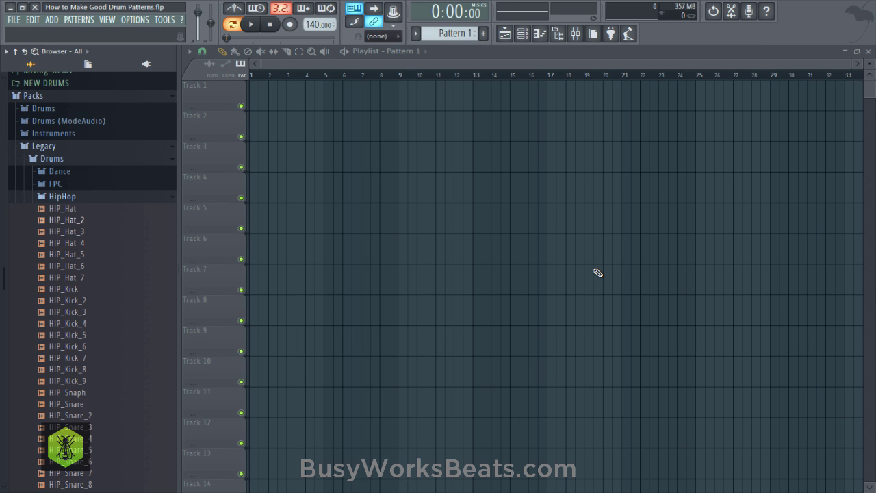
key("Down")
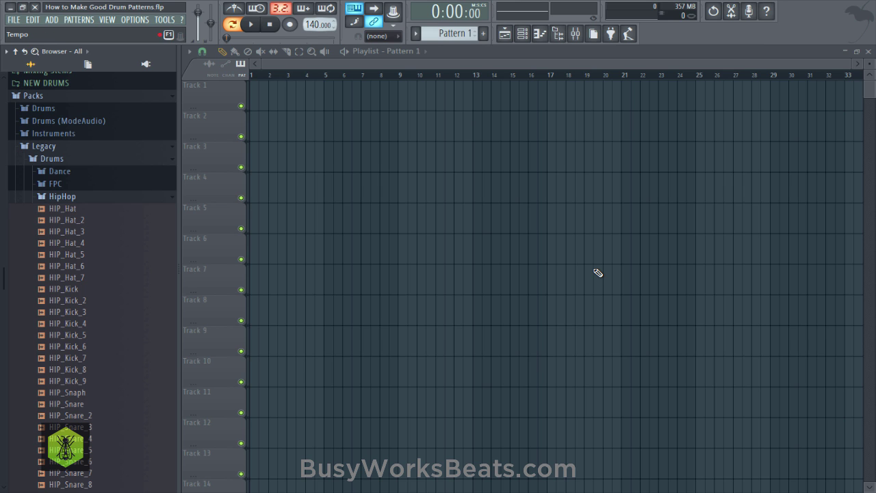
Step: Tap in a project tempo of 91 BPM with the Tempo tapper and open the Channel rack
right_click(317, 27)
key("Up")
key("Return")
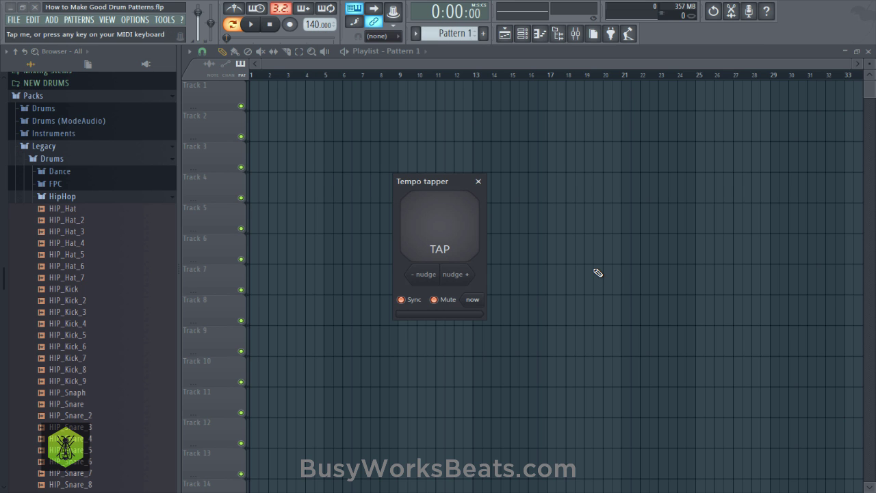
left_click(439, 226)
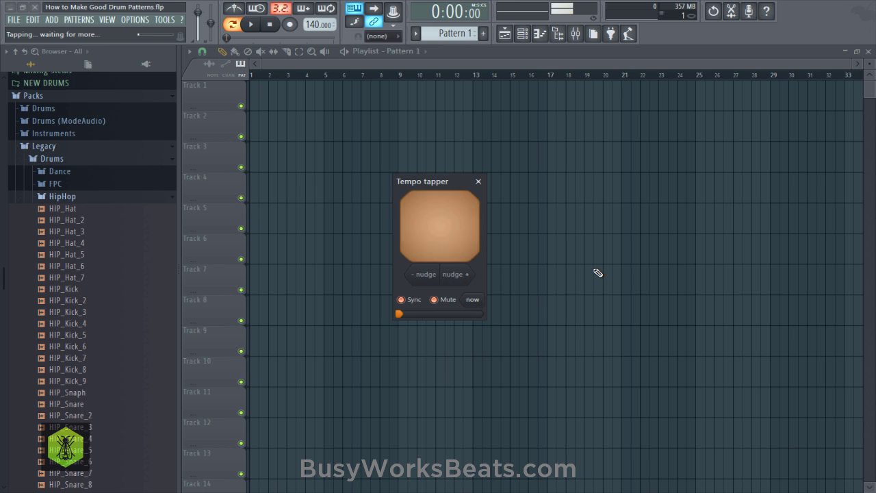
left_click(440, 226)
left_click(439, 225)
left_click(439, 225)
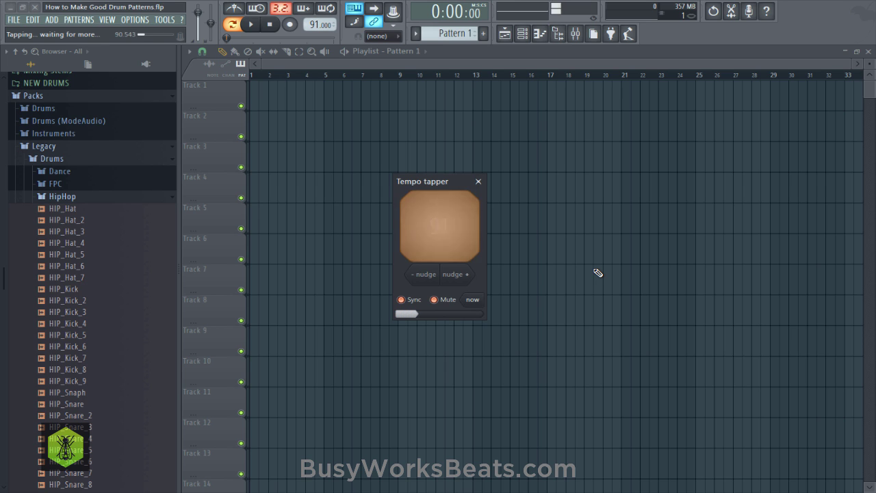
left_click(478, 181)
left_click(522, 33)
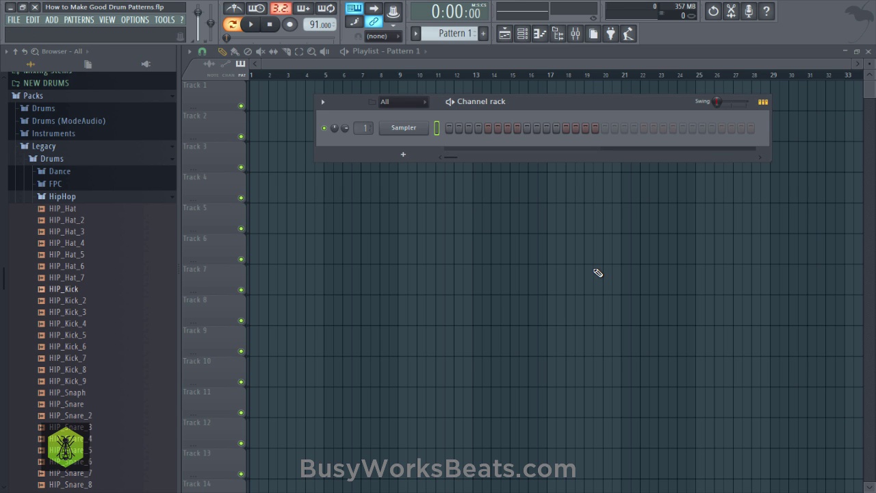
Step: Audition the hip-hop kick samples from HIP_Kick to HIP_Kick_5 and compare the last two
left_click(64, 289)
left_click(68, 301)
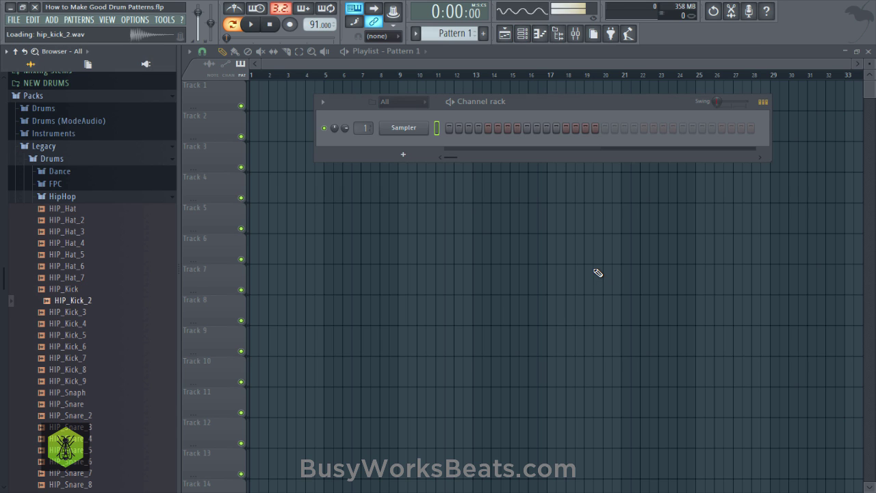
left_click(68, 312)
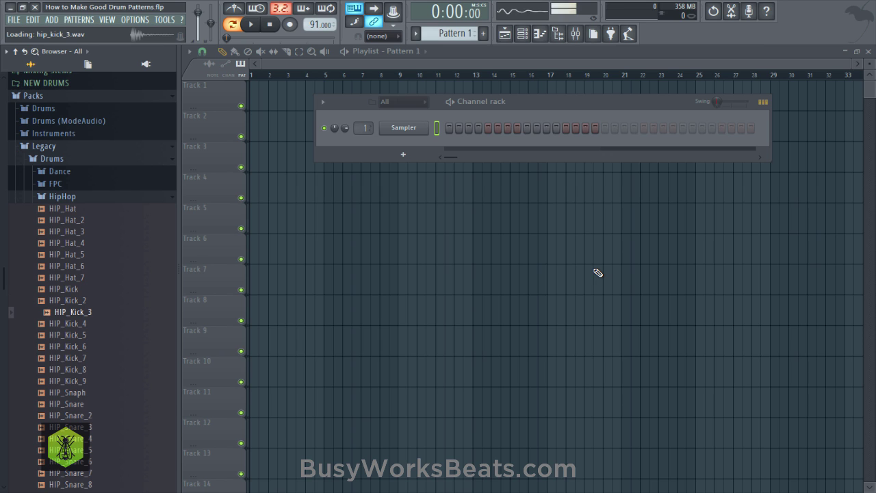
left_click(67, 323)
left_click(68, 323)
left_click(68, 335)
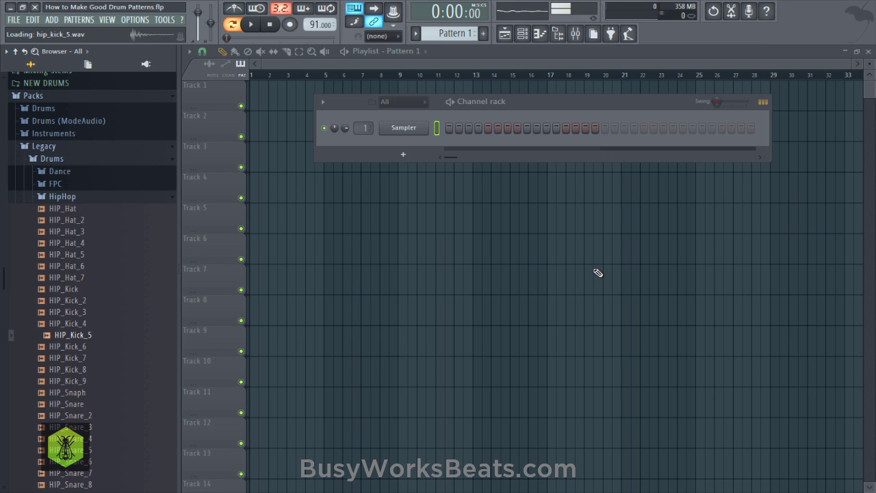
key("Up")
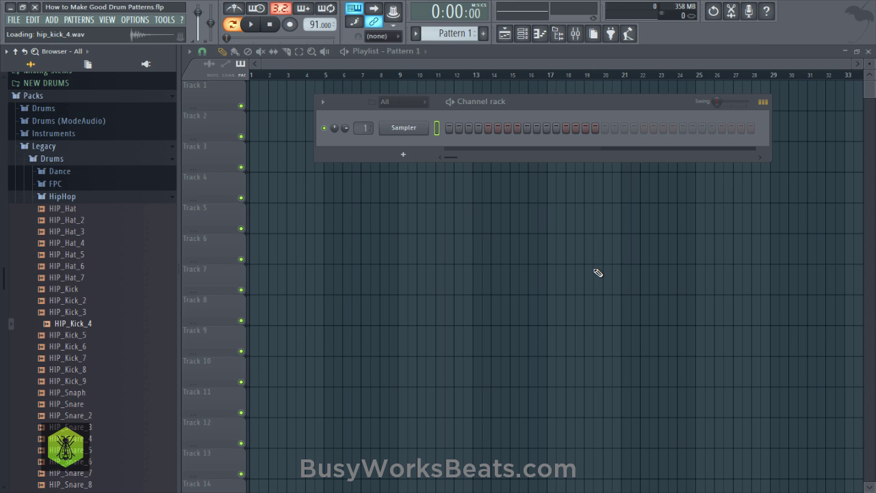
key("Down")
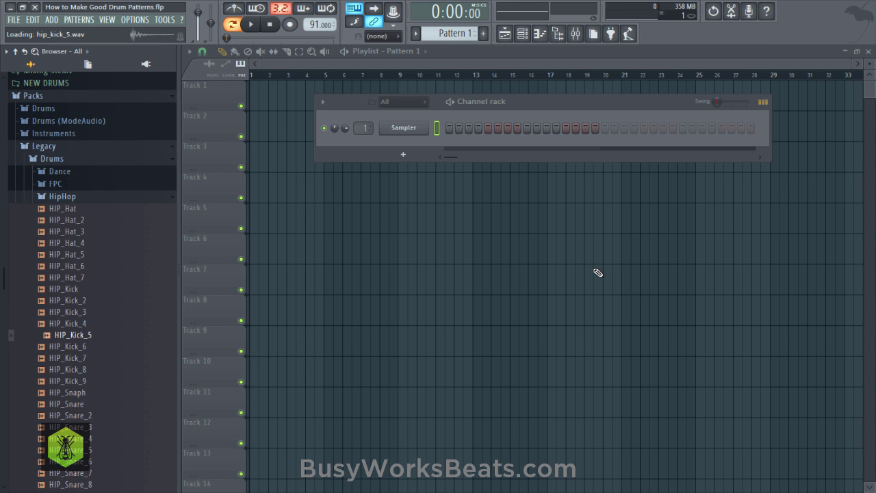
Step: Load HIP_Kick_4 and HIP_Kick_5 into new channels and close their sampler windows
key("Up")
key("Return")
key("Down")
key("Down")
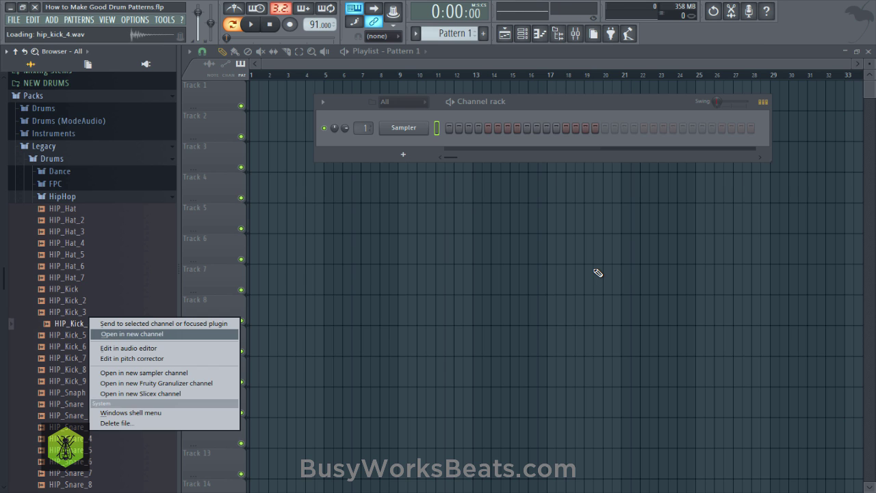
key("Return")
key("Down")
key("Return")
key("Down")
key("Down")
key("Return")
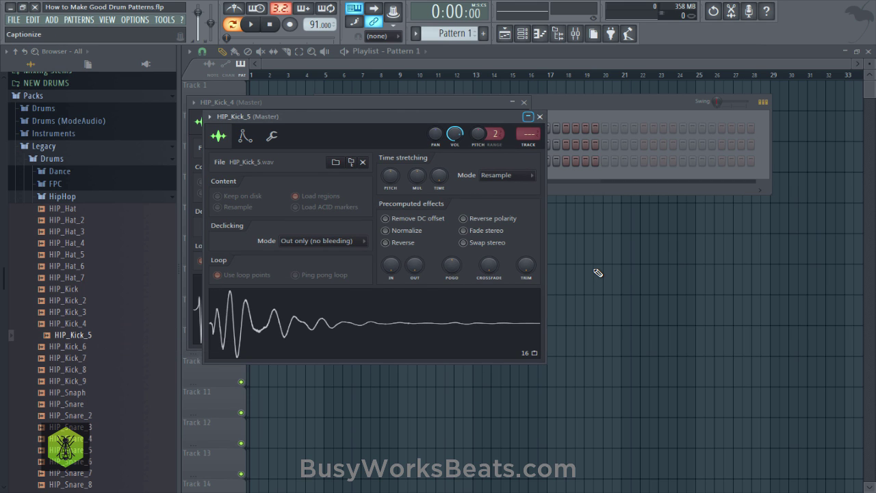
key("Escape")
key("Escape")
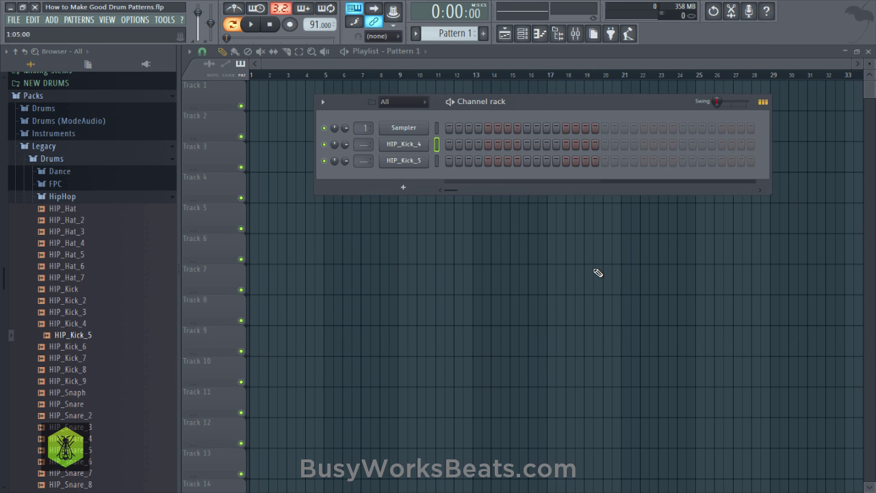
Step: Find the hip-hop hi-hat samples and load HIP_Hat_2 into a new channel
key("Up")
key("Up")
key("Up")
key("Up")
key("Up")
key("Up")
key("Up")
key("Up")
key("Up")
key("Up")
key("Up")
key("Down")
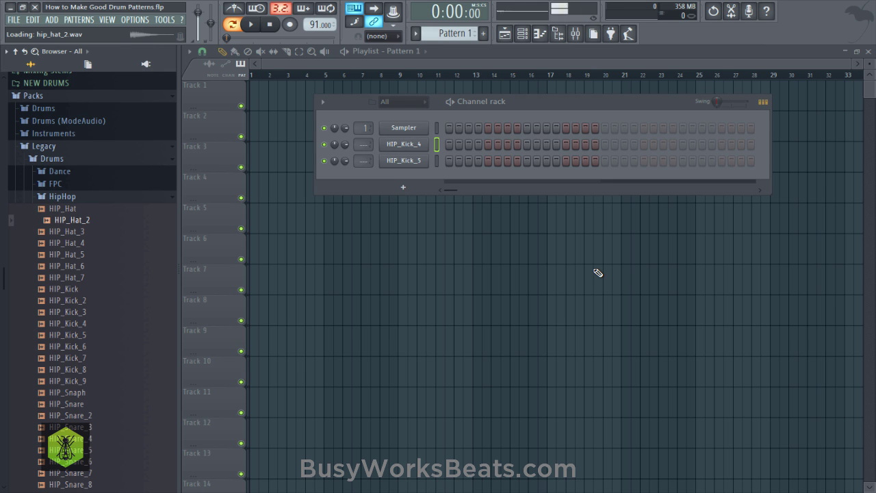
key("Menu")
key("Down")
key("Down")
key("Return")
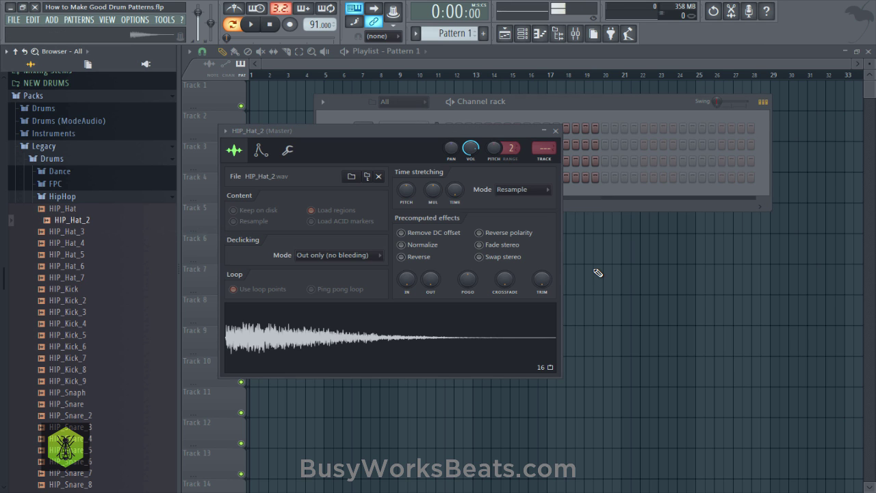
Step: Replace the hi-hat channel's sample with HIP_Hat_4 and close its sampler window
key("Down")
key("Down")
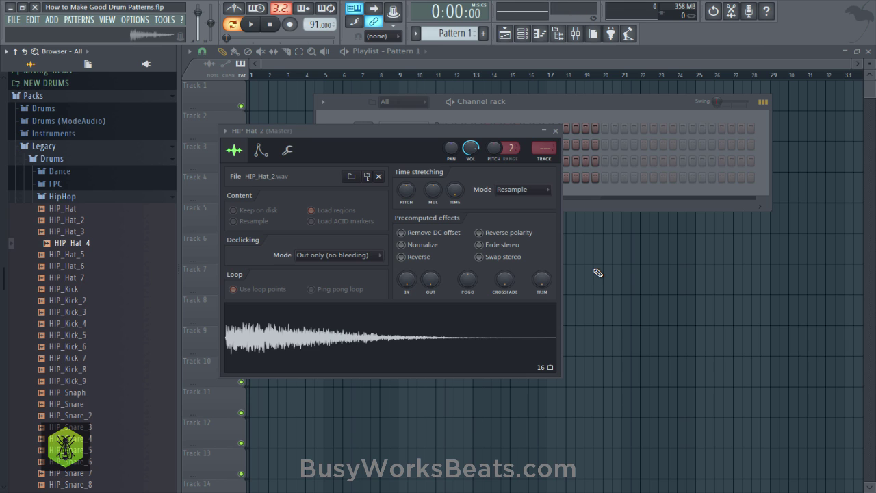
left_click_drag(72, 243, 263, 344)
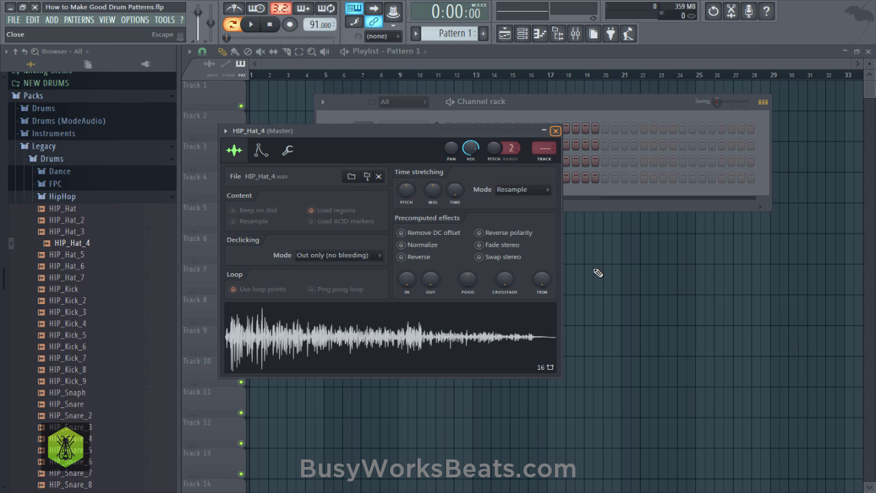
key("Escape")
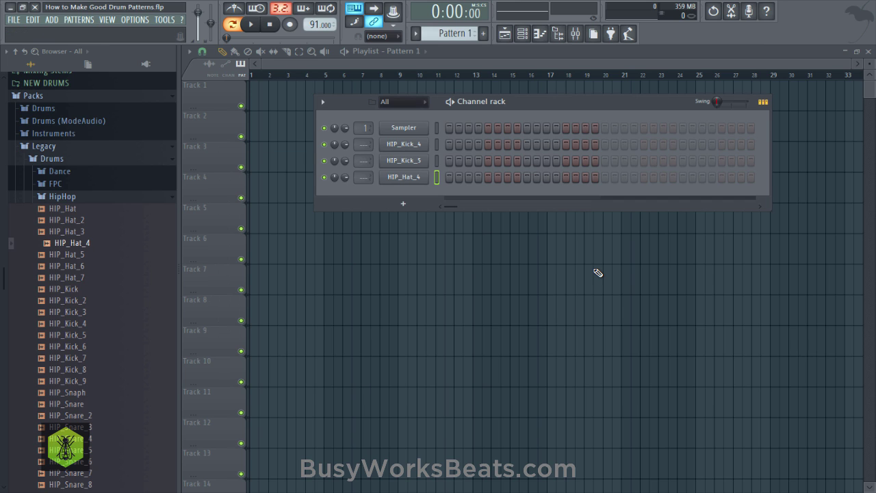
Step: Audition the hip-hop snare samples from HIP_Snare to HIP_Snare_8
scroll(70, 277, "down", 4)
left_click(66, 267)
left_click(70, 278)
left_click(71, 289)
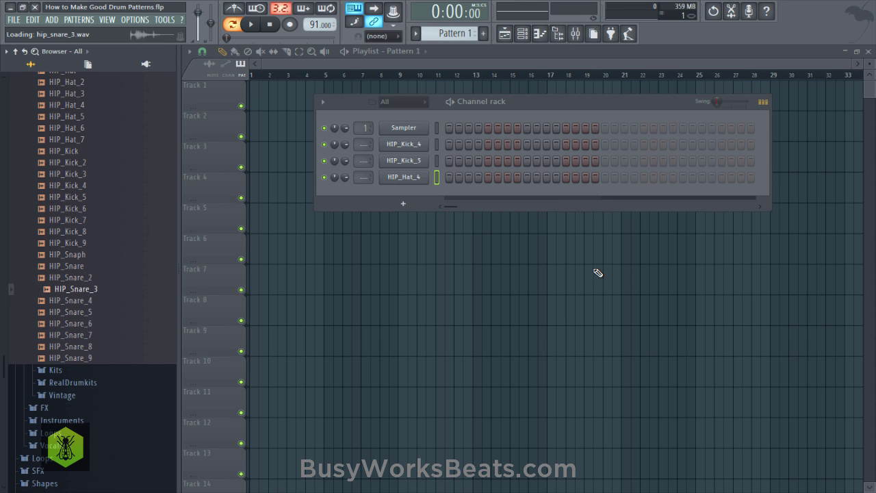
left_click(71, 300)
left_click(70, 312)
key("Down")
key("Down")
key("Up")
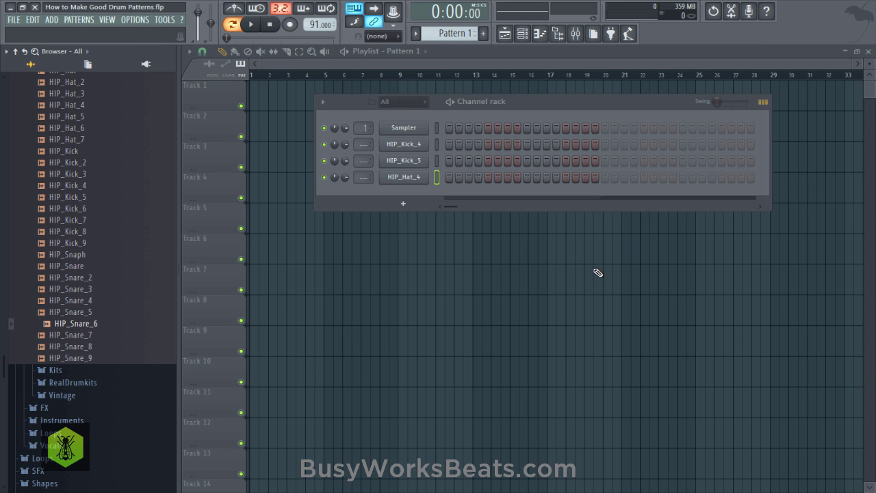
key("Down")
key("Down")
key("Down")
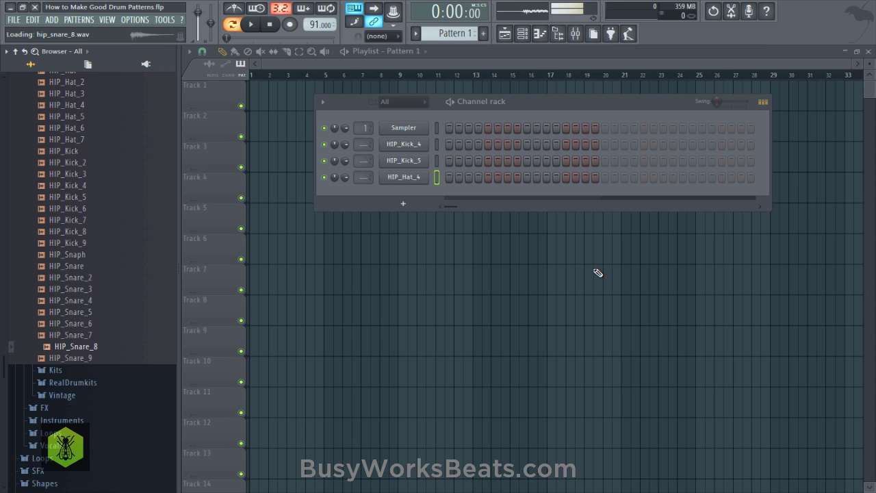
key("Up")
Step: Load HIP_Snare_8 into a new channel with Normalize enabled and close its sampler window
key("Menu")
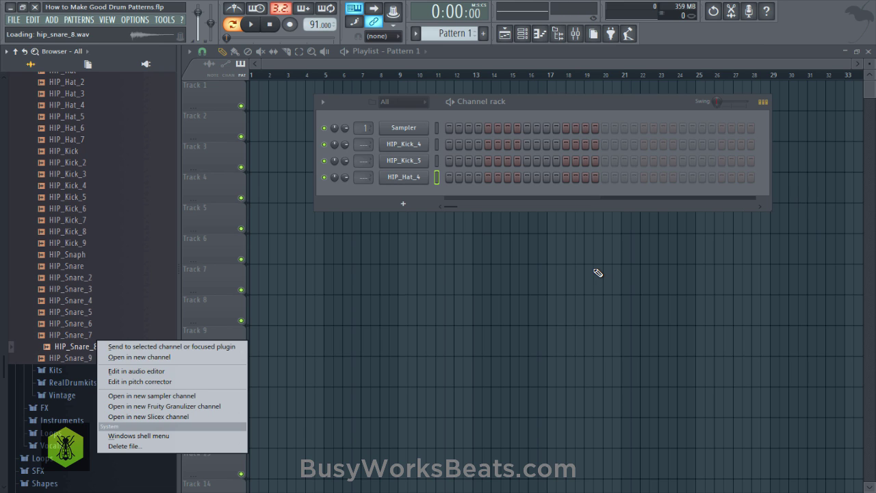
key("Down")
key("Return")
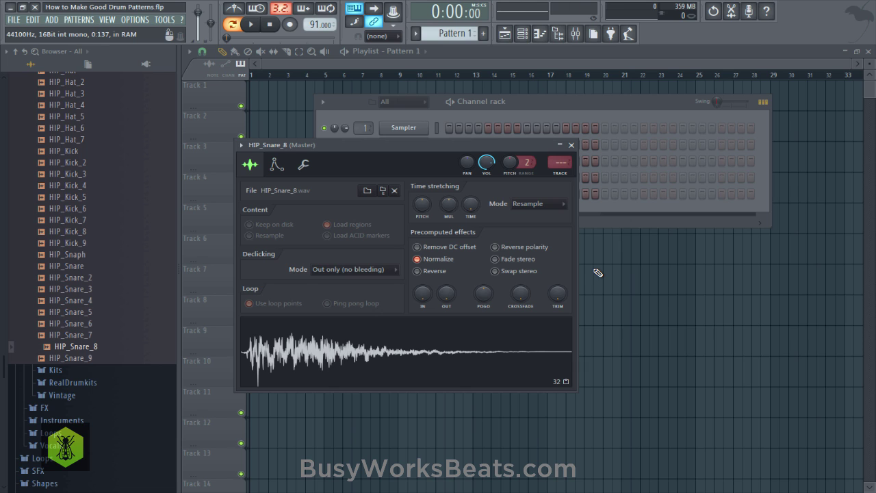
left_click(571, 145)
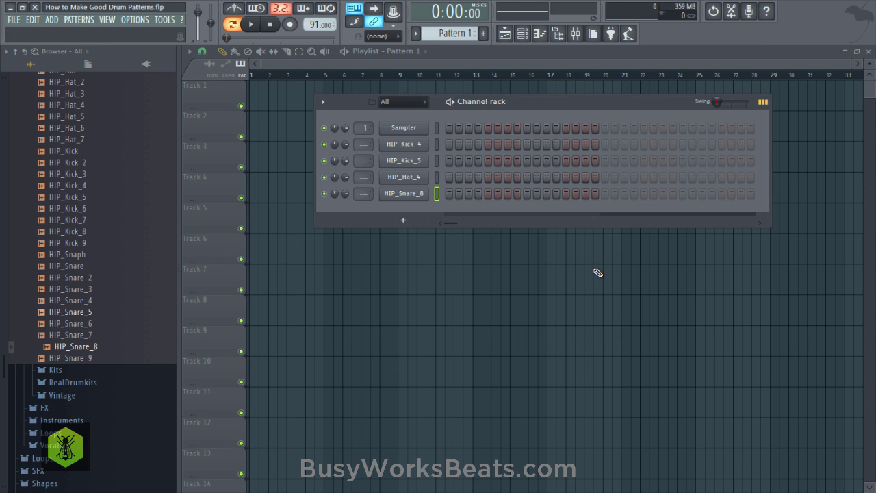
Step: Add HIP_Snare_6 as a new channel below the HIP_Snare_8 channel
key("Up")
key("Up")
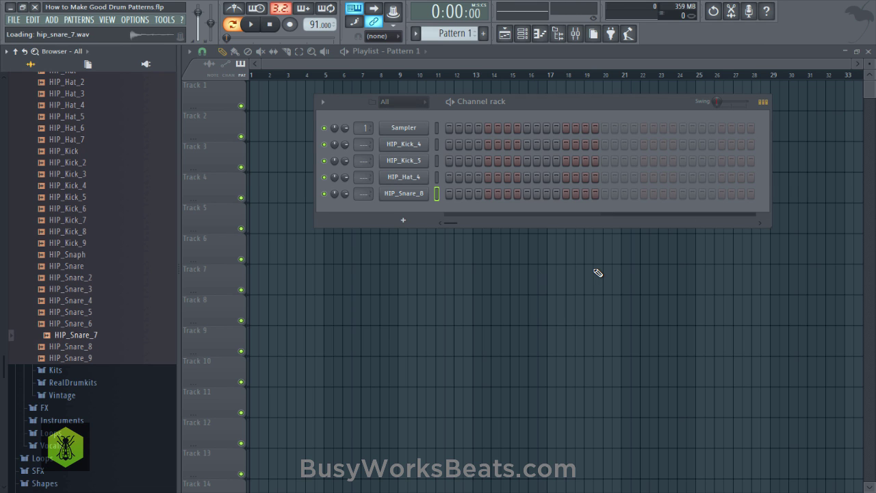
left_click_drag(75, 323, 438, 223)
Step: Collapse the HipHop folder and expand the Vintage folder in Legacy drums
key("Left")
key("Left")
key("Down")
key("Down")
key("Down")
key("Down")
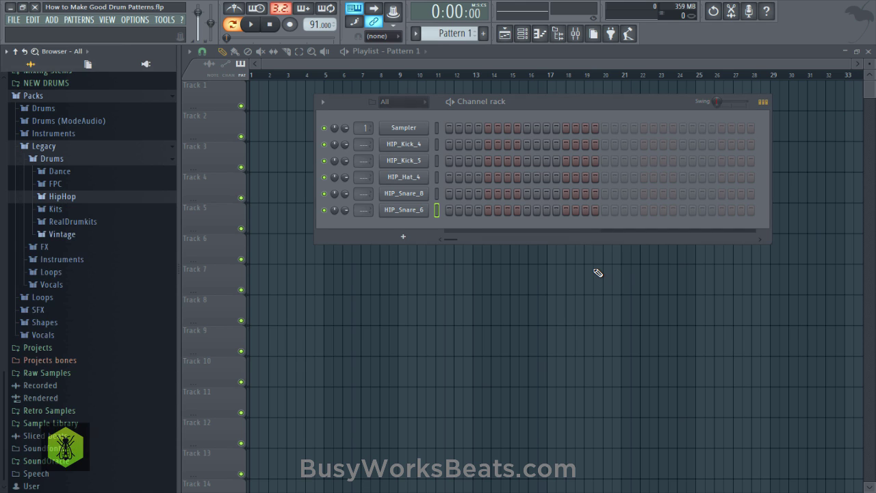
key("Up")
key("Right")
Step: Find the vintage snare sample VT_SD_3 and add it as a new channel below HIP_Snare_6
key("Down")
key("Down")
key("Down")
key("Down")
key("Down")
key("Down")
key("Down")
key("Down")
key("Down")
key("Down")
key("Down")
key("Down")
key("Down")
key("Down")
key("Down")
key("Down")
key("Down")
key("Down")
key("Down")
key("Down")
key("Down")
key("Down")
key("Down")
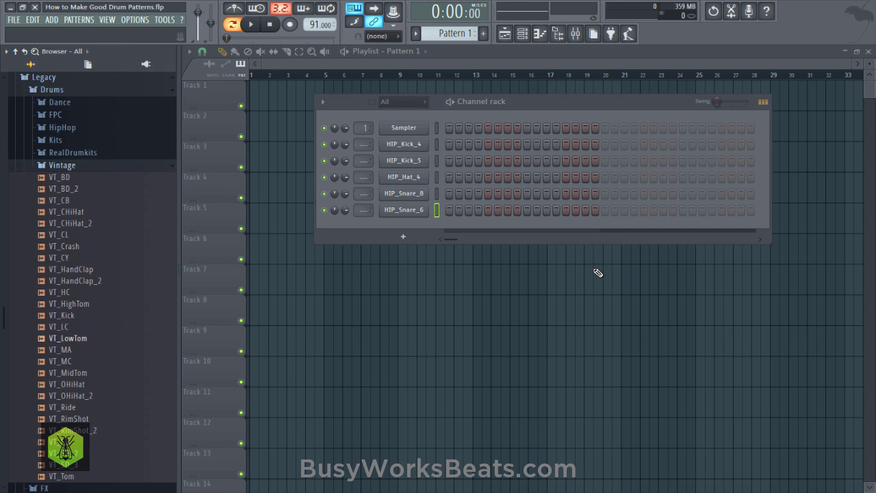
key("Down")
key("Down")
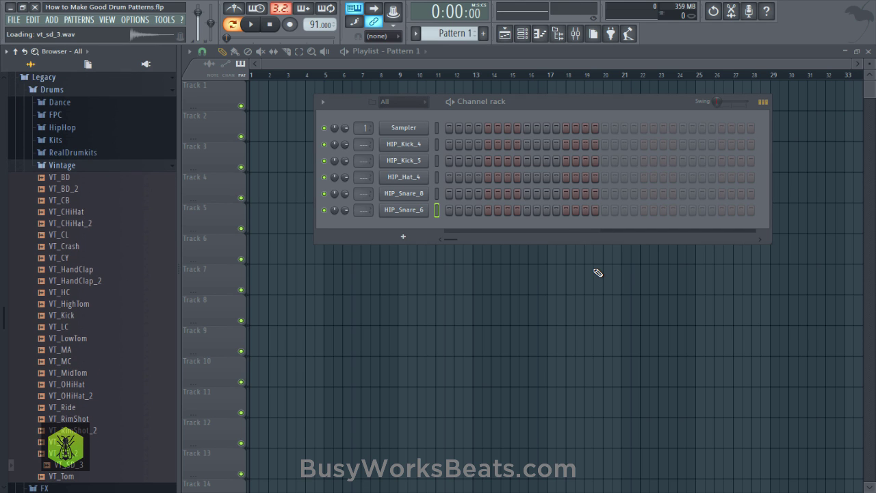
left_click_drag(65, 462, 401, 229)
Step: Move back up through the Vintage samples in the browser and collapse the Vintage folder
key("Up")
key("Up")
key("Up")
key("Up")
key("Up")
key("Up")
key("Up")
key("Up")
key("Up")
key("Up")
key("Up")
key("Up")
key("Up")
key("Up")
key("Up")
key("Up")
key("Up")
key("Up")
key("Up")
key("Up")
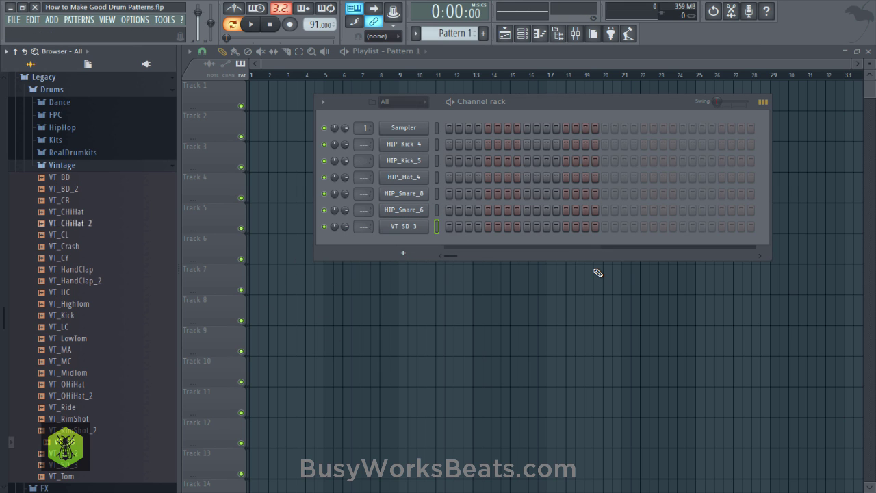
key("Left")
key("Up")
key("Up")
key("Up")
key("Up")
key("Up")
key("Down")
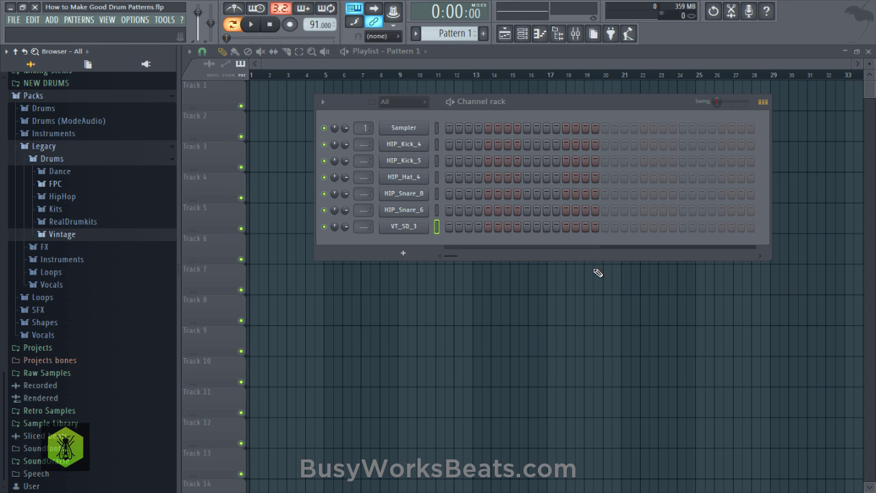
Step: Delete the default Sampler channel from the channel rack and select only the HIP_Kick_4 channel
right_click(404, 128)
left_click(451, 234)
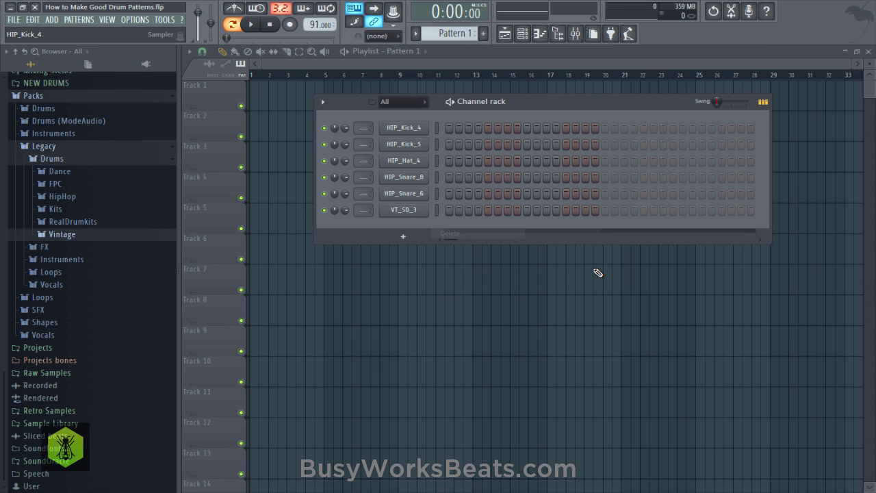
left_click(437, 128)
left_click(437, 145)
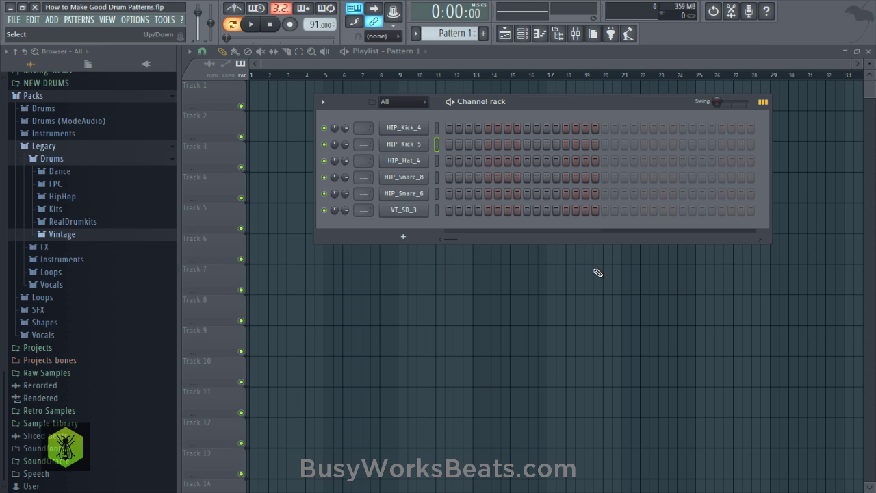
left_click(436, 128)
Step: Place HIP_Kick_4 hits on steps 1, 4, 5, 8, 9, 12, 13 and 16 and save the project
left_click(449, 128)
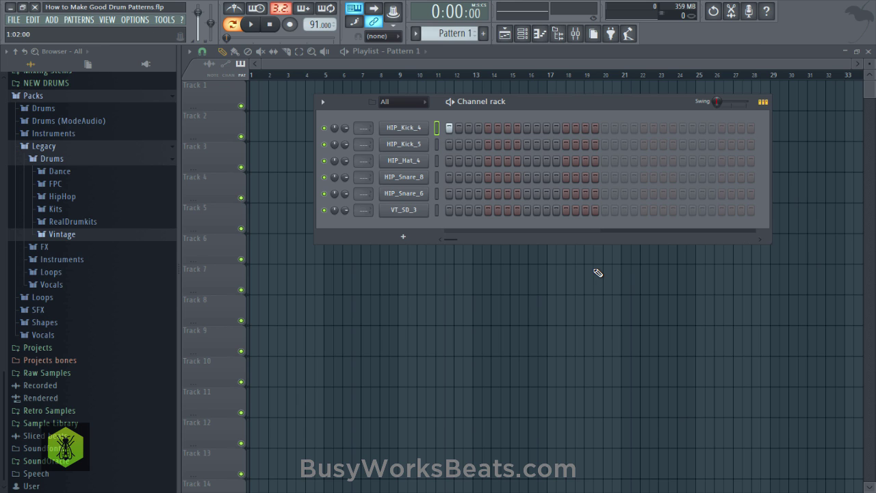
key("ctrl+s")
Step: Turn on the metronome and play the HIP_Kick_4 pattern against it
left_click(234, 8)
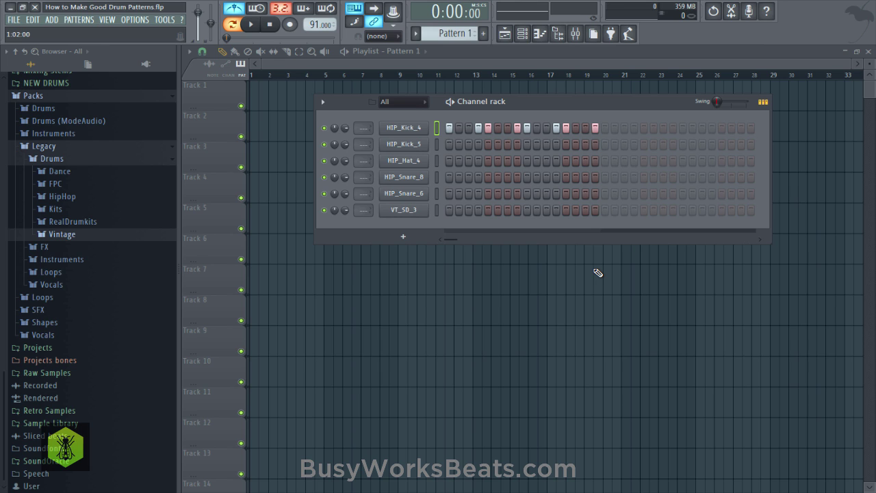
key("space")
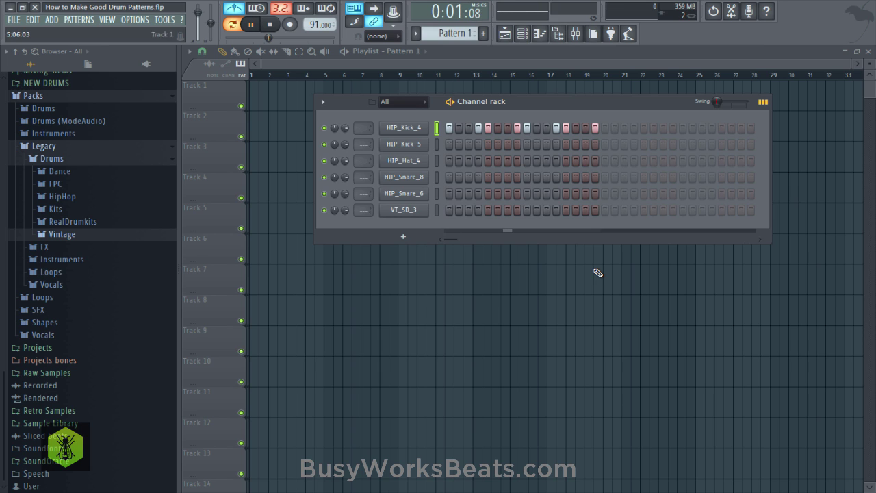
key("space")
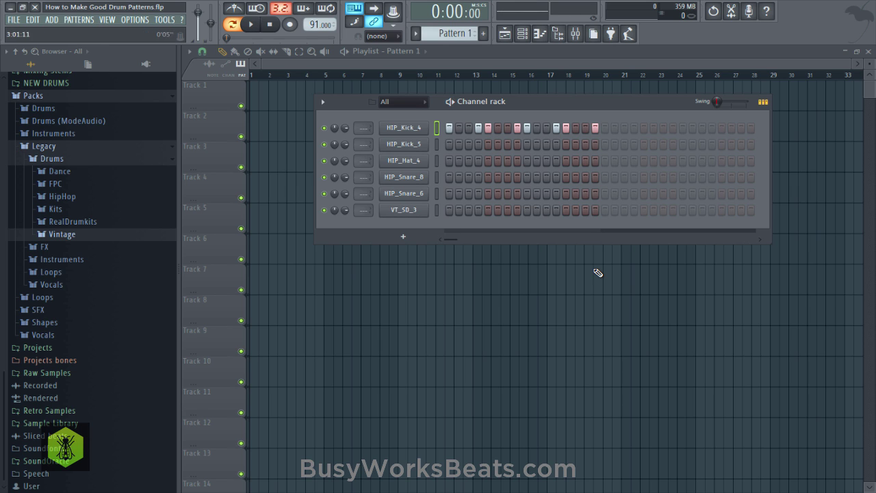
Step: Set the channel rack's main swing to 59% and play back the kick pattern
key("Menu")
key("Escape")
left_click_drag(717, 102, 734, 101)
key("space")
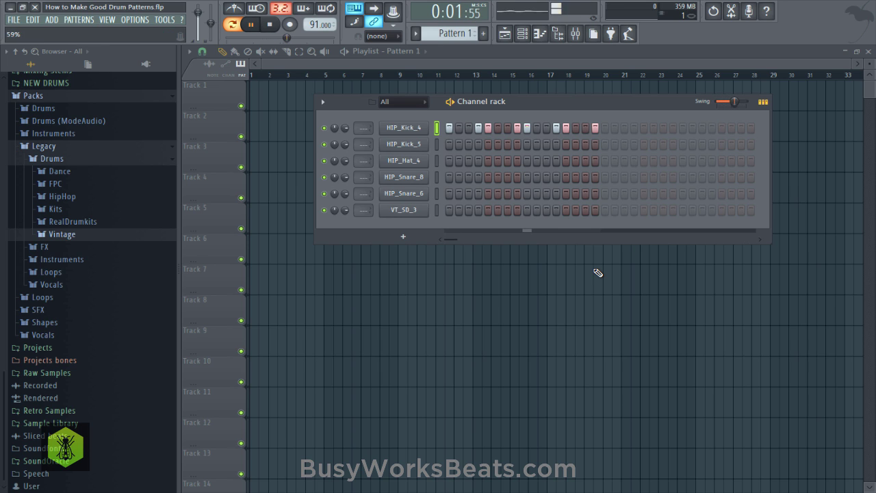
key("space")
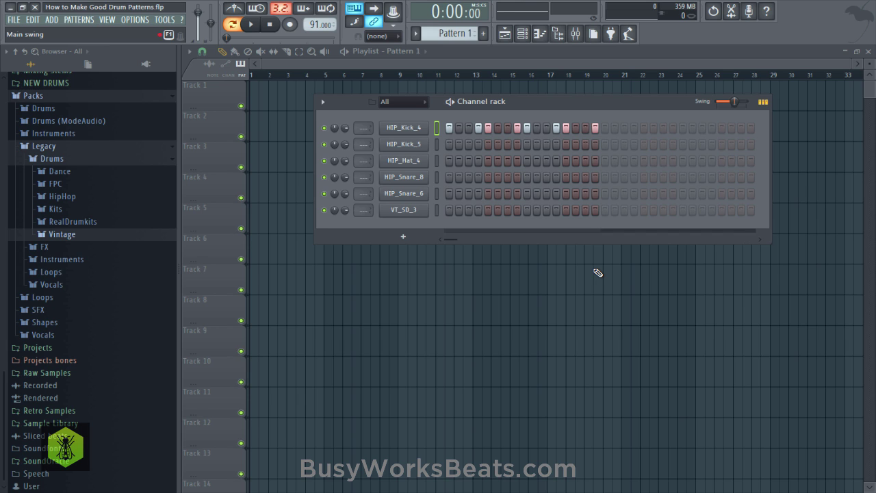
key("space")
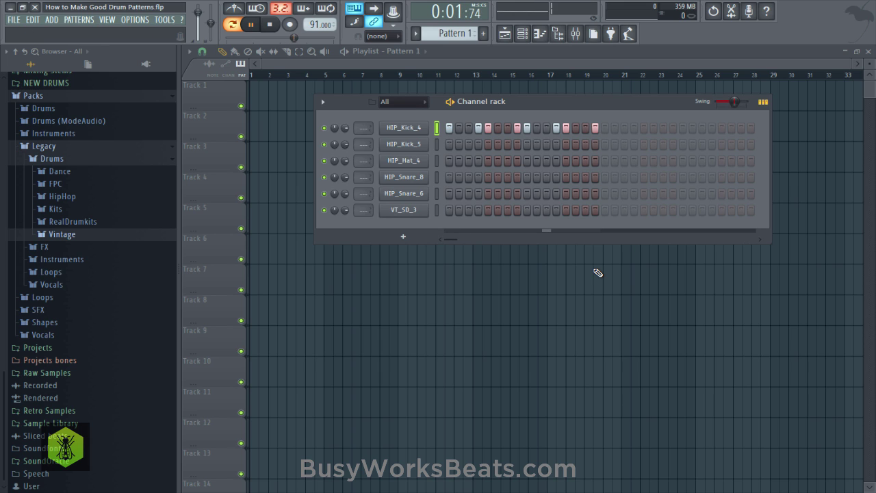
key("space")
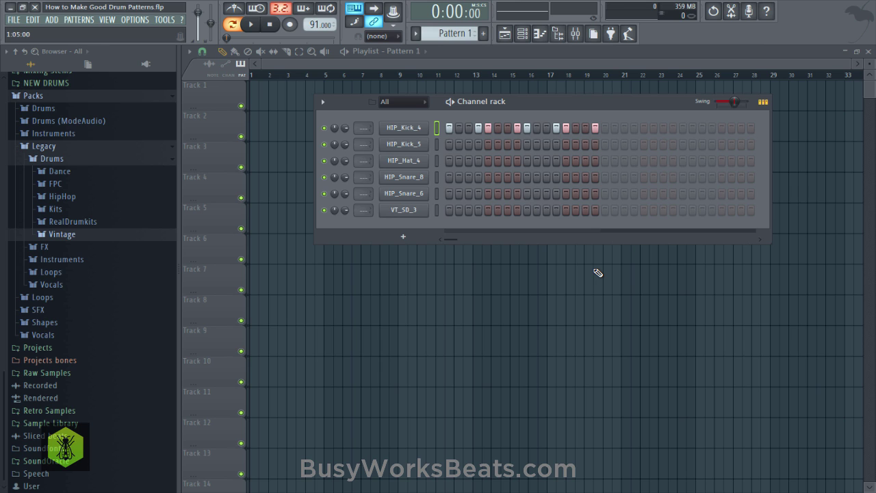
Step: Remove the HIP_Kick_4 hits on steps 5 and 13, saving the project and checking the pattern in playback
key("ctrl+s")
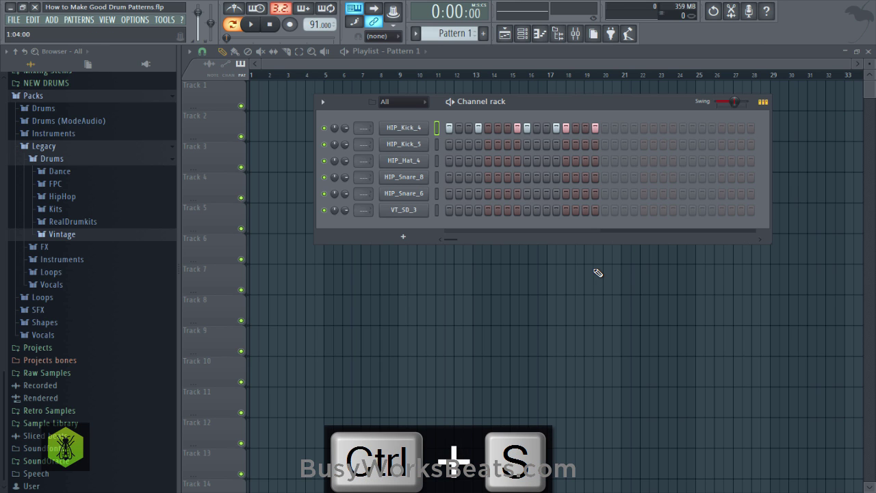
key("space")
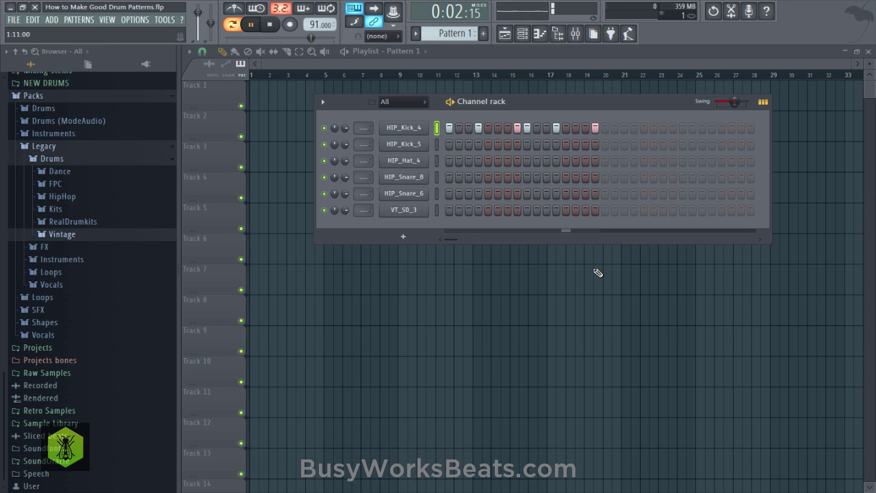
key("space")
key("ctrl+s")
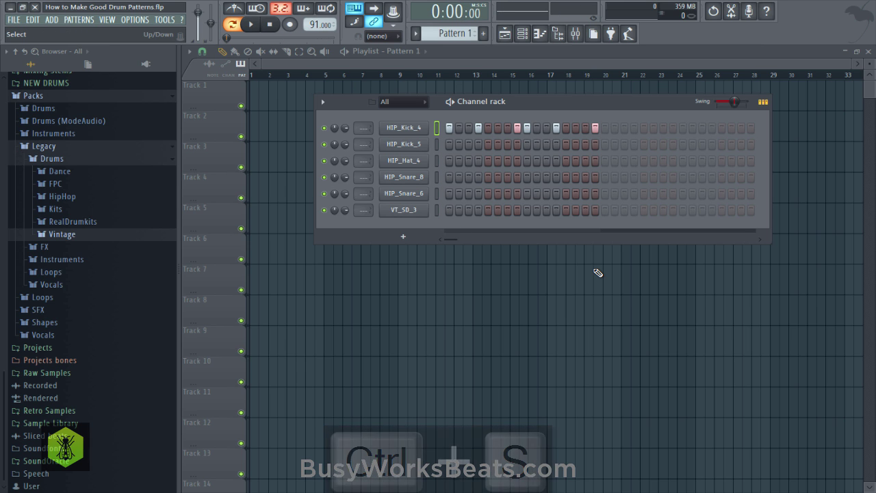
Step: Copy the HIP_Kick_4 step pattern to the HIP_Kick_5 channel and play both kicks together
key("ctrl+c")
key("ctrl+v")
key("Return")
key("space")
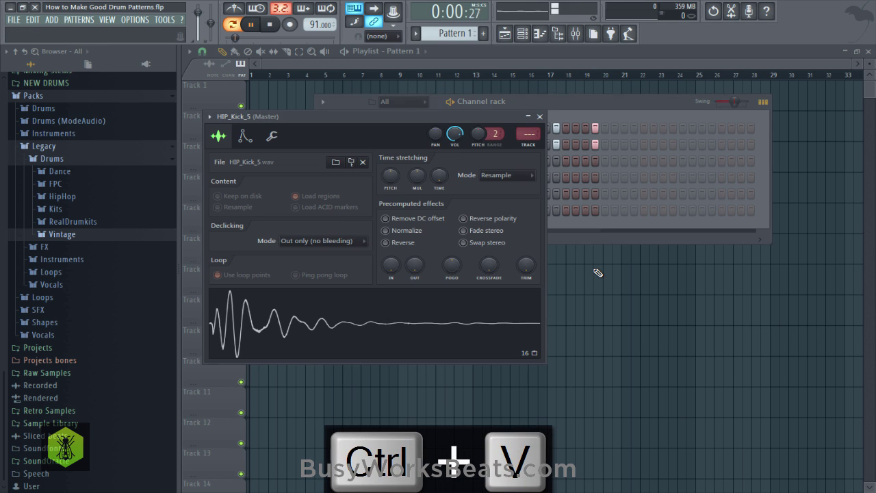
key("space")
Step: Select all six channels and route them to consecutive mixer tracks starting from Insert 1
left_click_drag(376, 116, 366, 270)
double_click(437, 144)
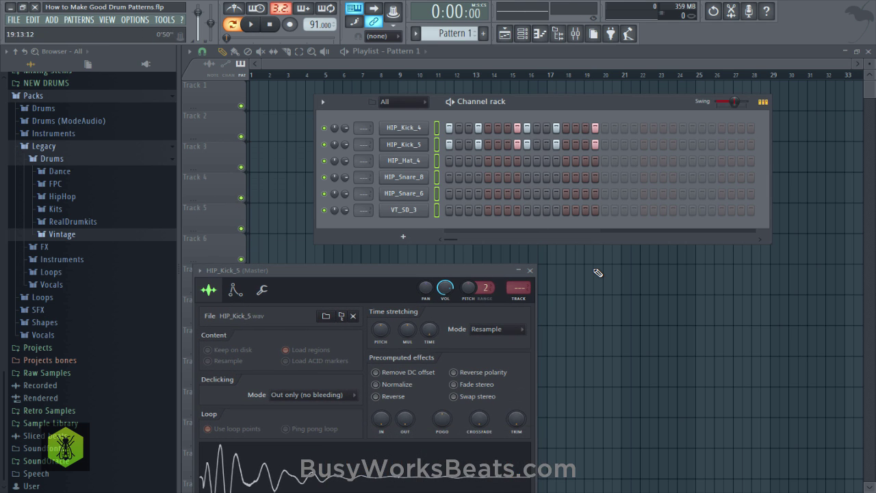
key("F9")
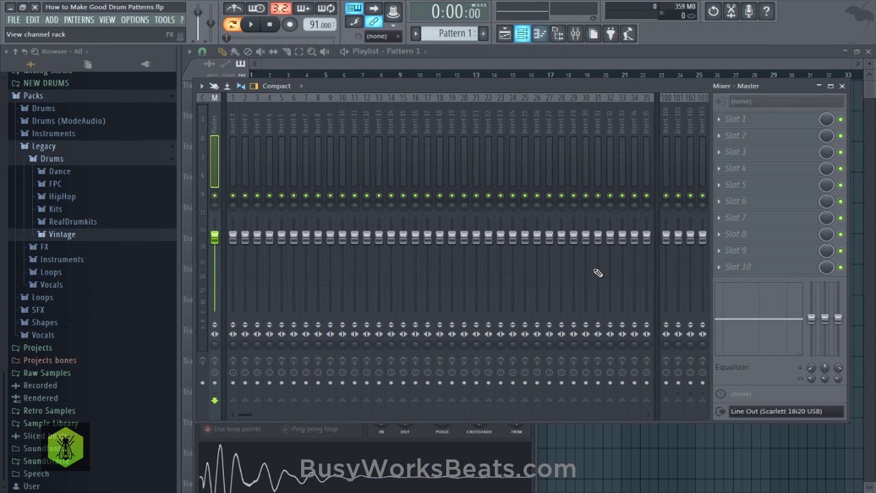
key("F6")
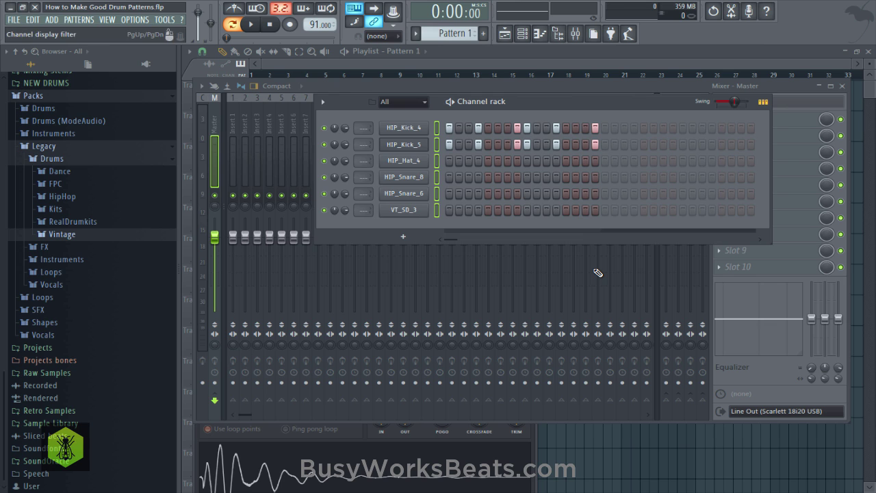
key("F6")
right_click(236, 103)
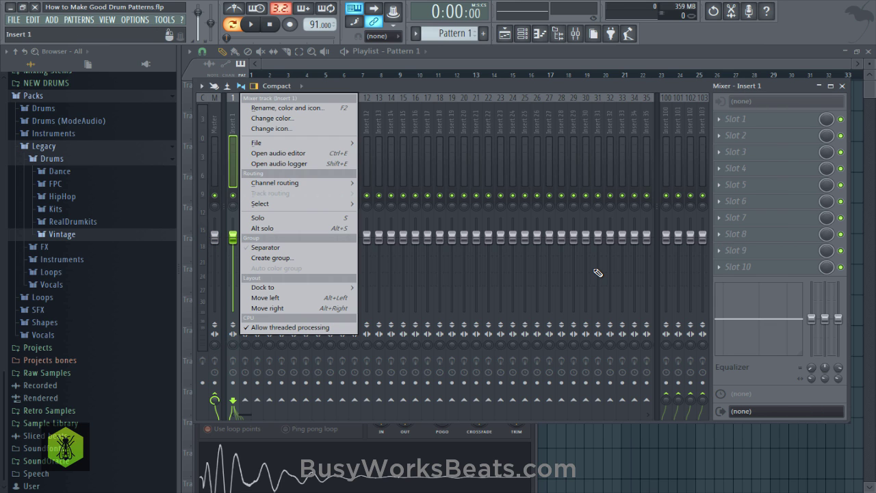
mouse_move(274, 183)
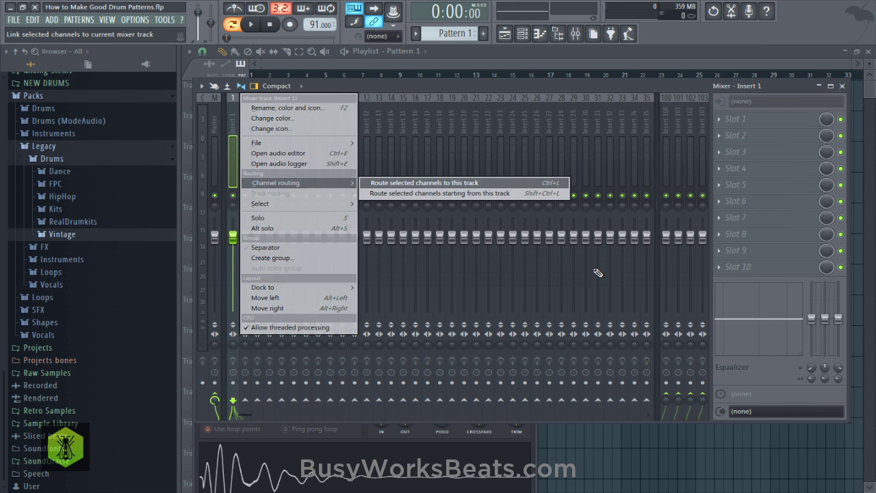
key("Down")
key("Return")
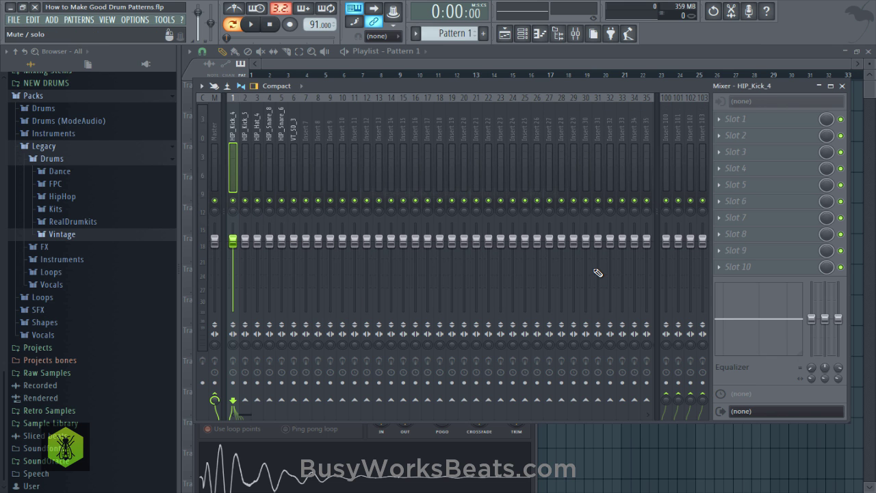
Step: Load Fruity Parametric EQ 2 into Slot 1 of the HIP_Kick_5 mixer track
key("Right")
left_click(718, 119)
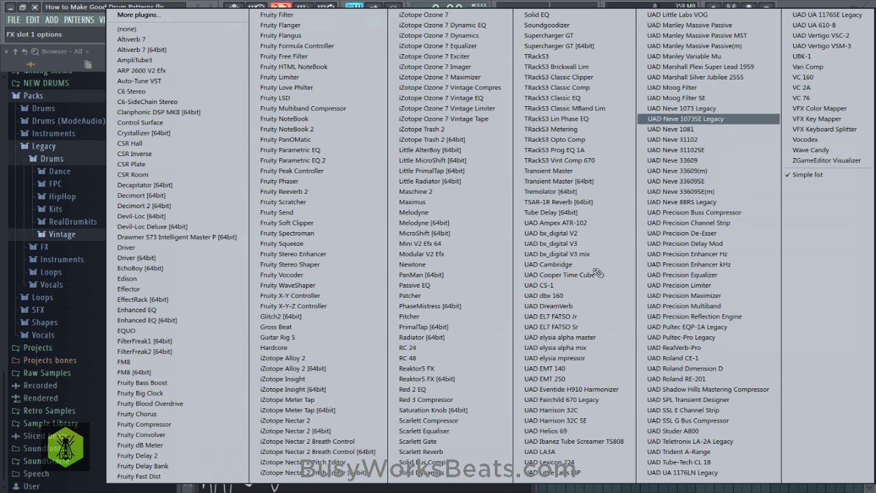
left_click(294, 160)
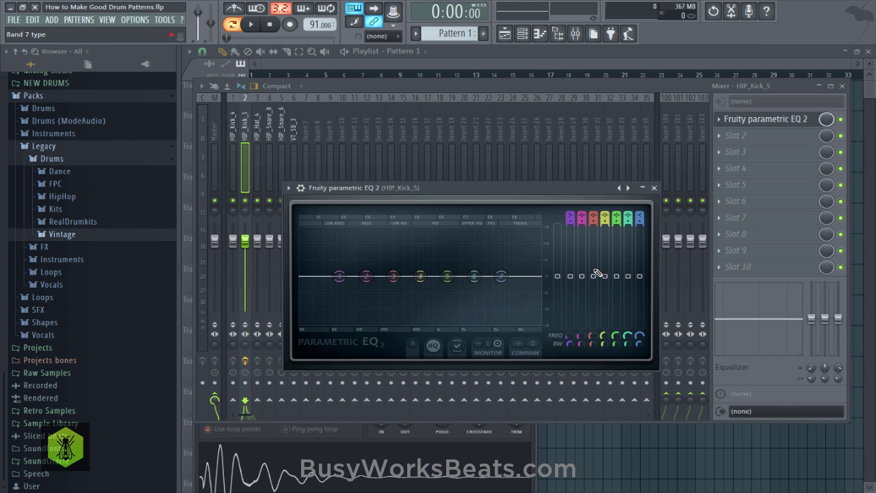
Step: Make EQ band 7 a low pass at about 1 kHz on HIP_Kick_5, checking it in playback, and close the EQ
scroll(598, 273, "down", 4)
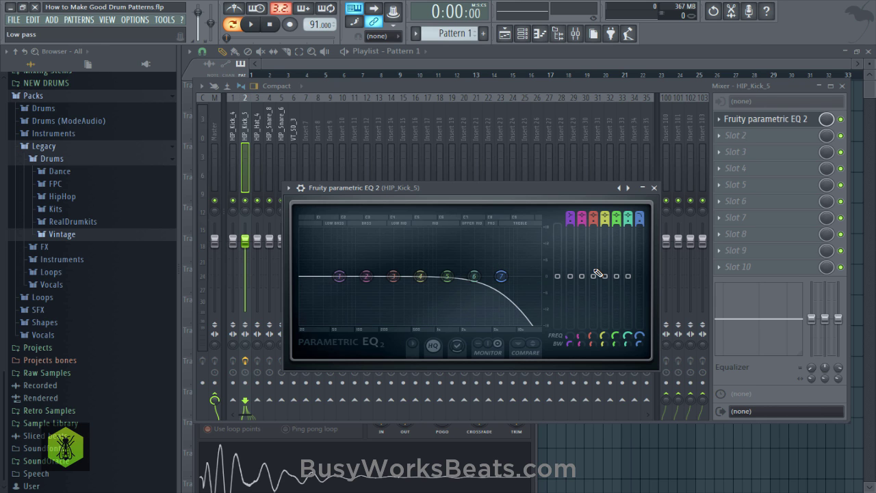
left_click_drag(500, 275, 437, 276)
key("space")
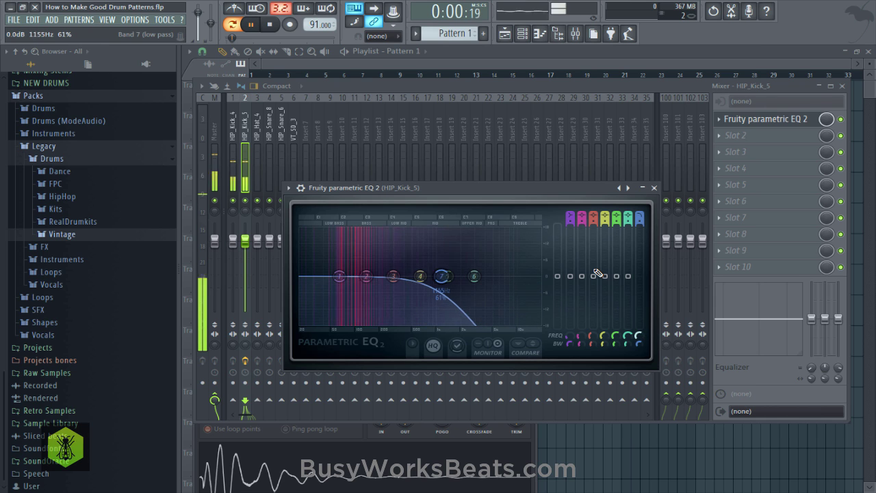
key("space")
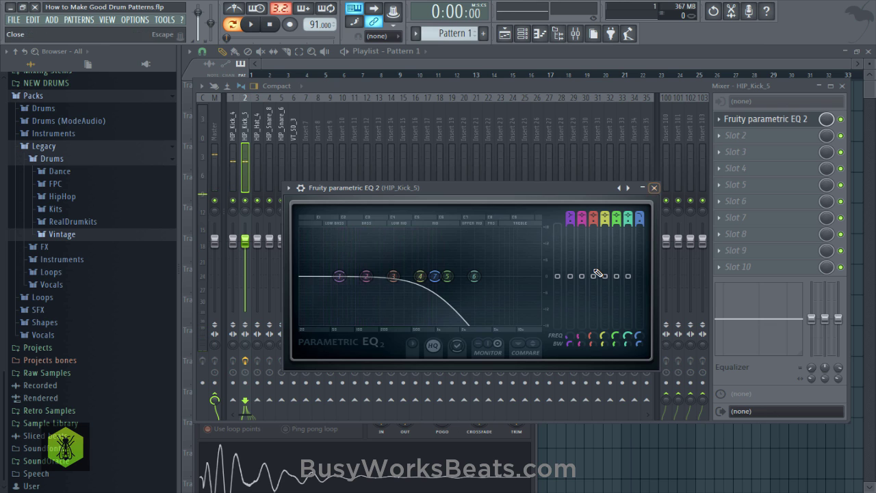
key("Escape")
Step: Play the pattern with the HIP_Kick_5 track soloed and bypass its EQ to compare the sound
key("space")
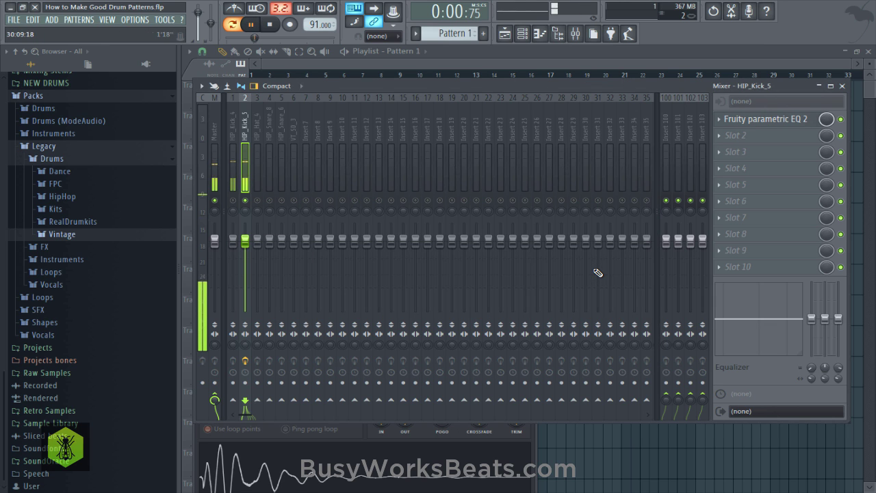
left_click(840, 119)
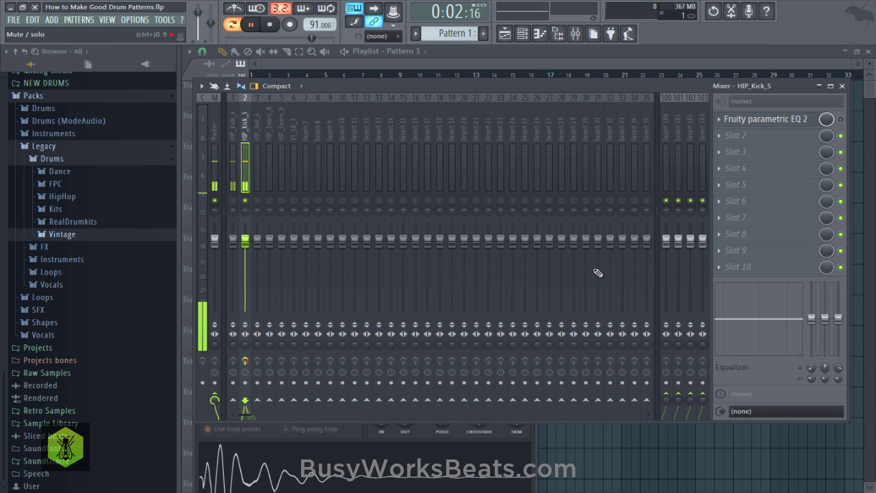
key("space")
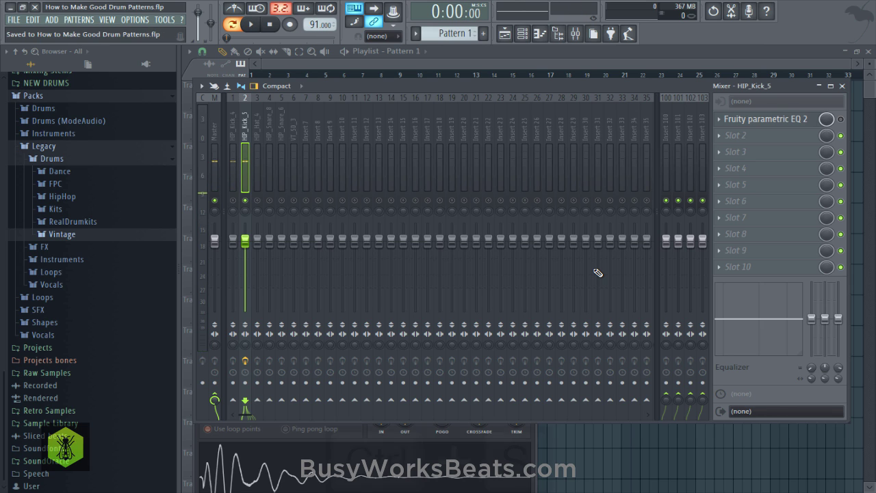
Step: Save the project and hide the browser
key("ctrl+s")
key("alt+F8")
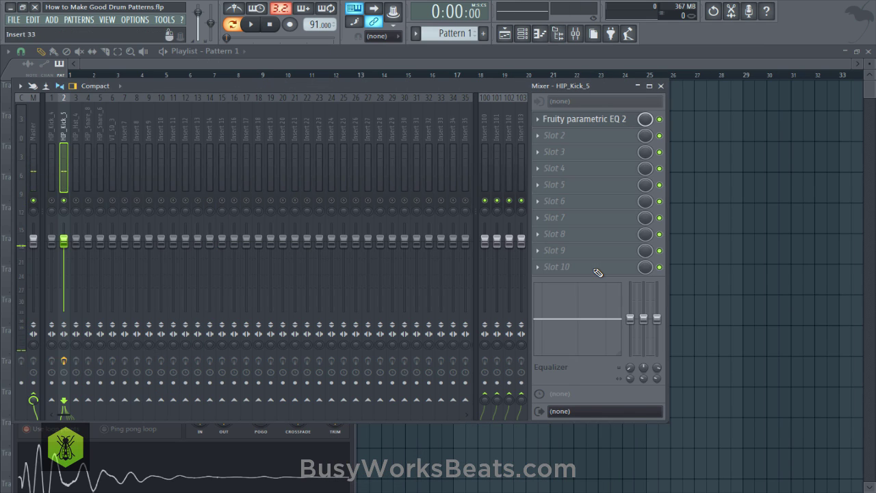
Step: Play both kicks together with the HIP_Kick_5 EQ enabled and close the mixer
key("space")
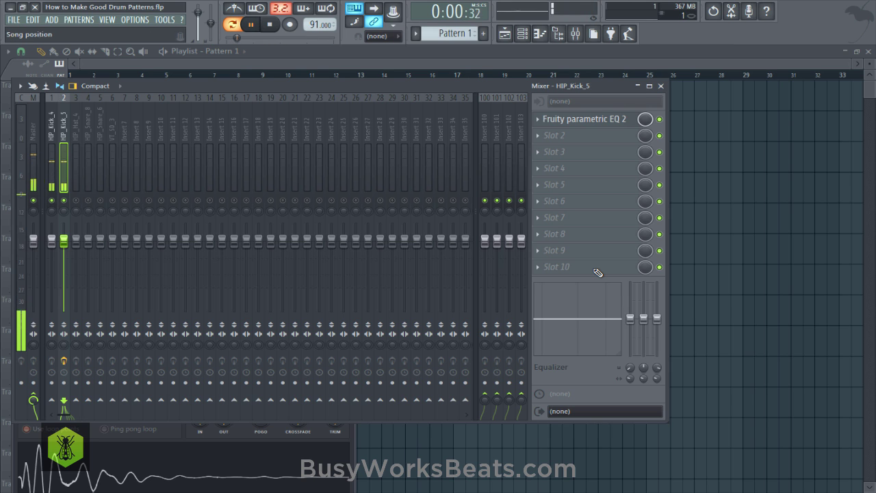
key("space")
key("Escape")
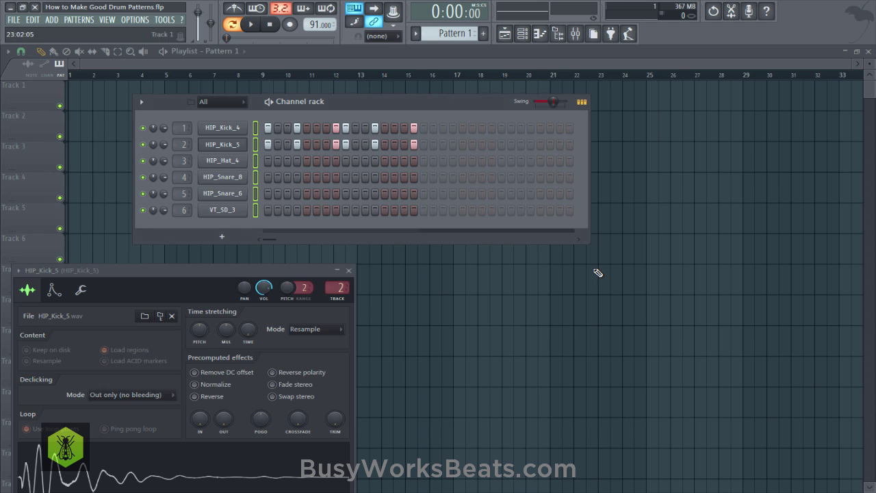
Step: Select only the HIP_Kick_5 channel, move its sampler window toward the playlist's center and show its miscellaneous functions page
key("Return")
key("Up")
key("Down")
key("Return")
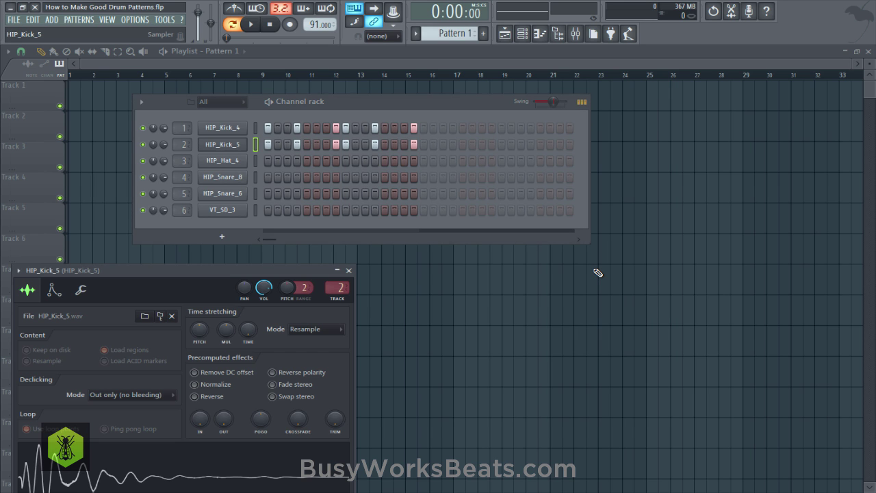
mouse_move(230, 270)
left_mouse_down()
mouse_move(455, 210)
mouse_move(651, 184)
mouse_move(591, 217)
left_mouse_up()
left_click(442, 237)
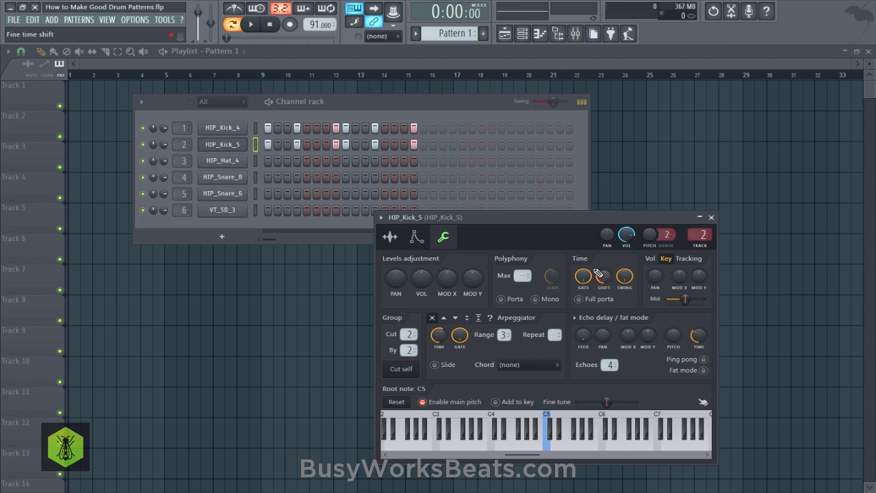
Step: Save the project, audition HIP_Kick_5's time shift during playback and close its sampler window
key("ctrl+s")
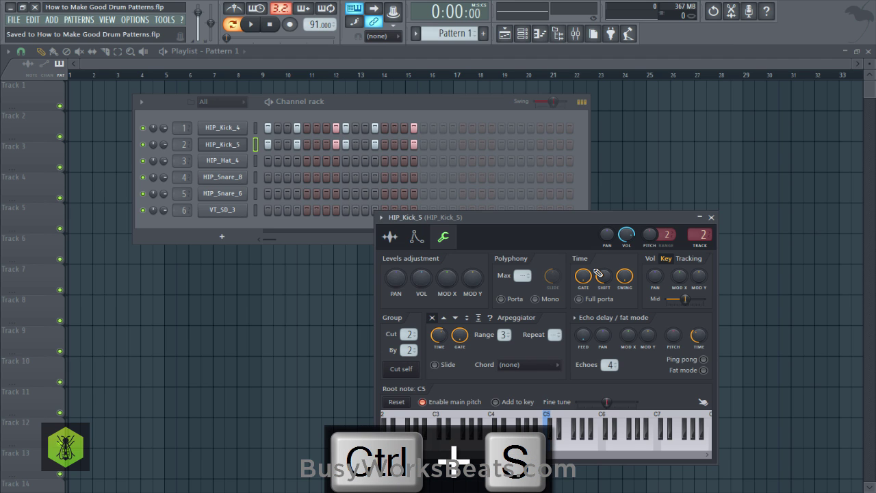
key("space")
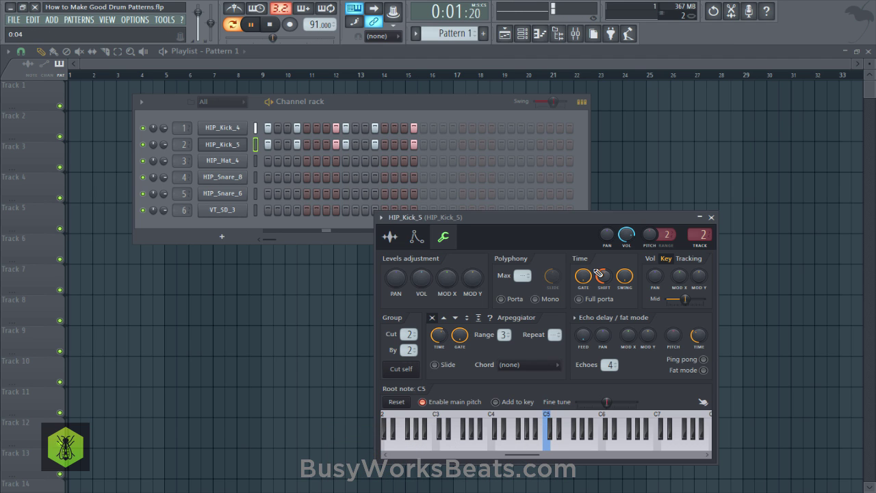
key("Escape")
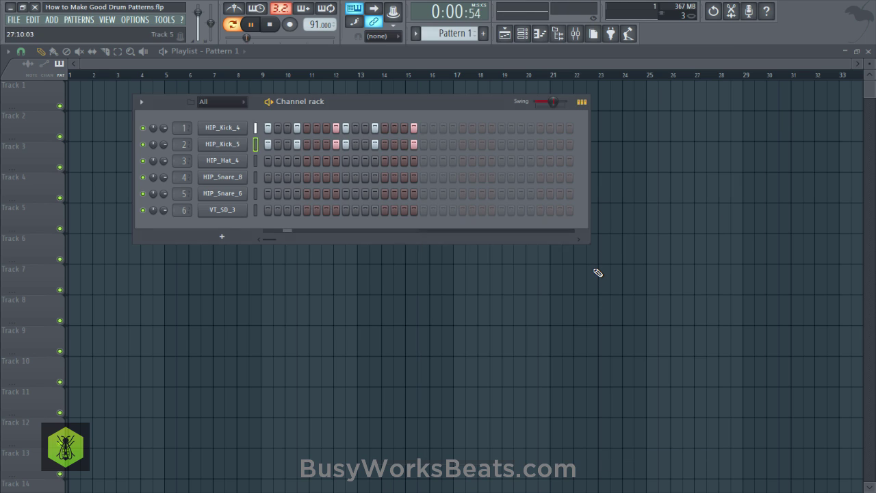
key("space")
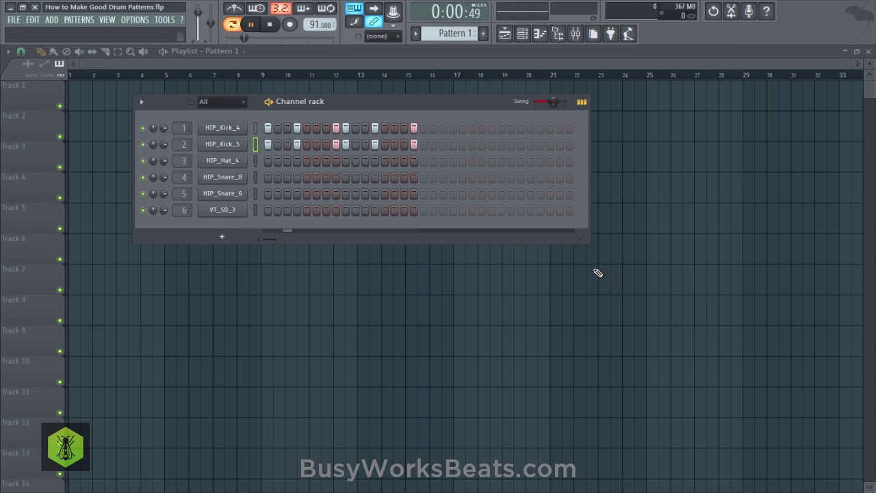
Step: Thin the HIP_Kick_5 pattern to hits on steps 4 and 12 only while auditioning it, and save the project
key("space")
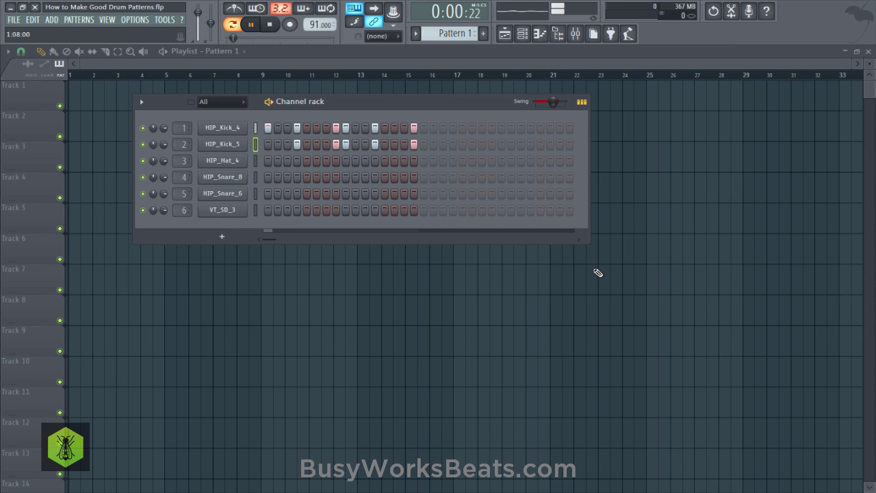
key("space")
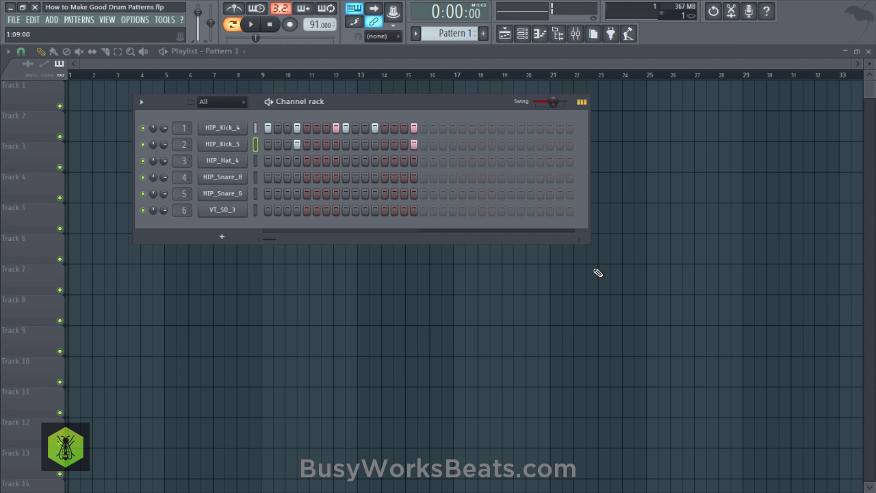
key("space")
left_click(375, 145)
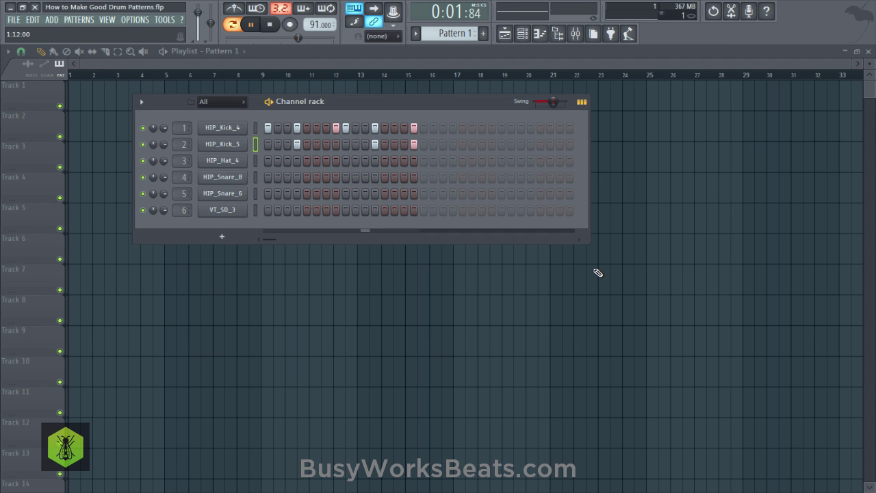
left_click(413, 145)
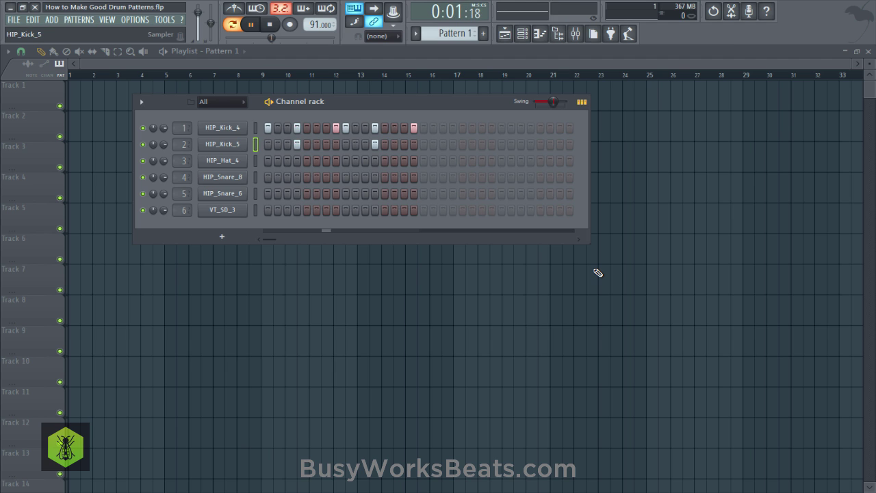
key("ctrl+s")
key("space")
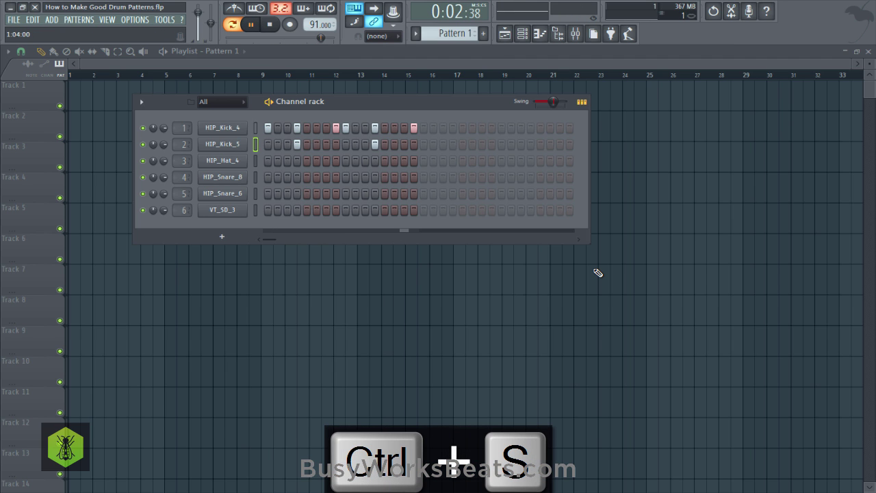
Step: Place HIP_Snare_8 hits on steps 5 and 13 and play the pattern
key("space")
left_click(307, 176)
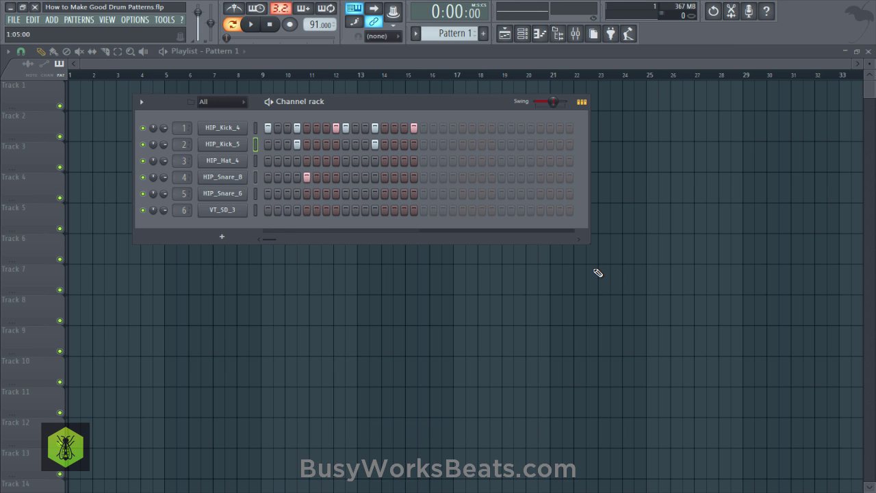
key("space")
left_click(384, 176)
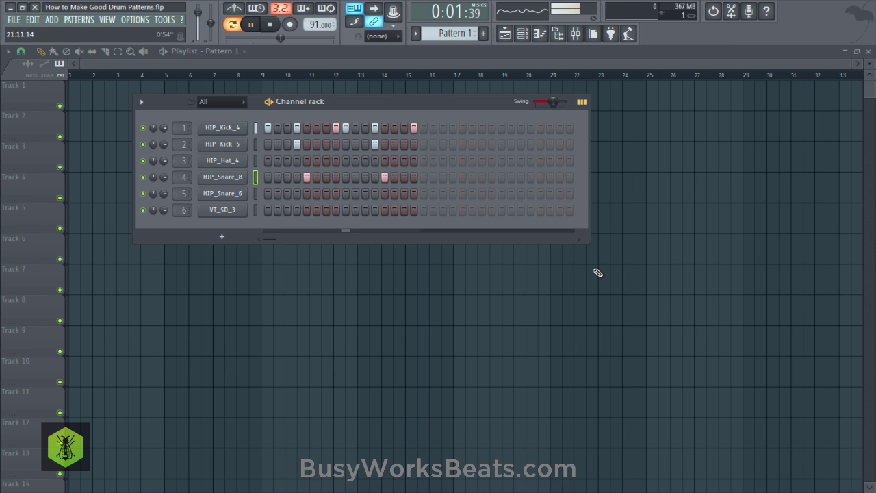
Step: Toggle the HIP_Hat_4 mixer track's solo on and off so all tracks are enabled, and close the mixer
left_click(575, 34)
key("space")
right_click(76, 199)
right_click(76, 200)
key("space")
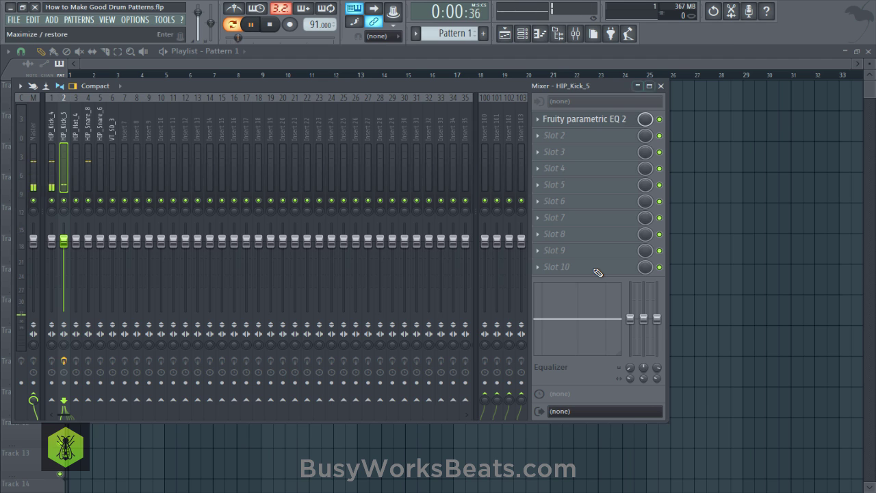
left_click(664, 86)
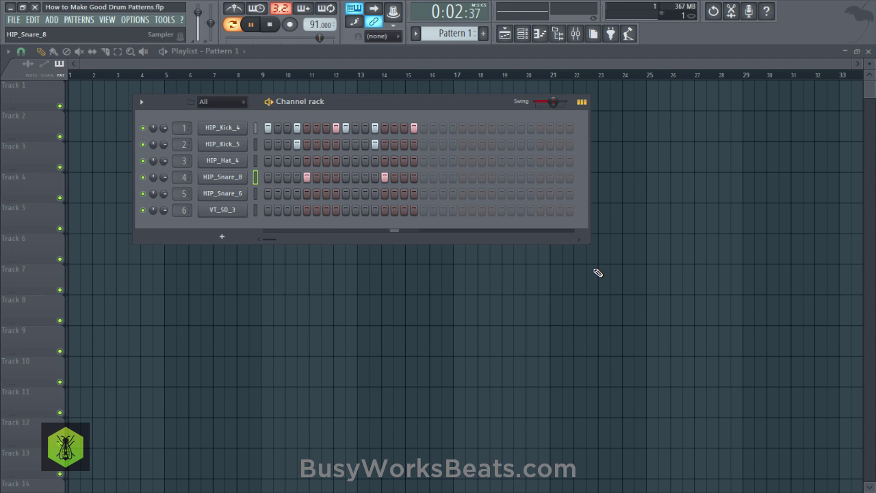
Step: Normalize the HIP_Snare_8 sample in its sampler, close the window and replay the pattern
left_click(223, 177)
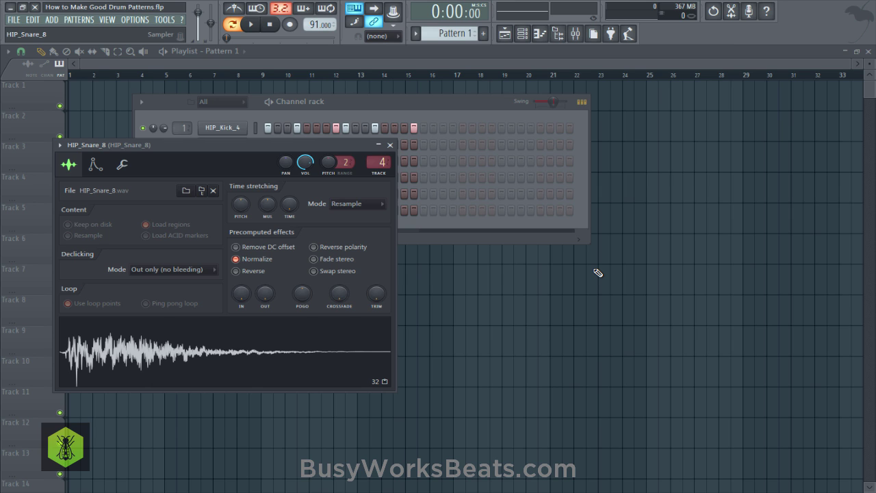
key("space")
key("Escape")
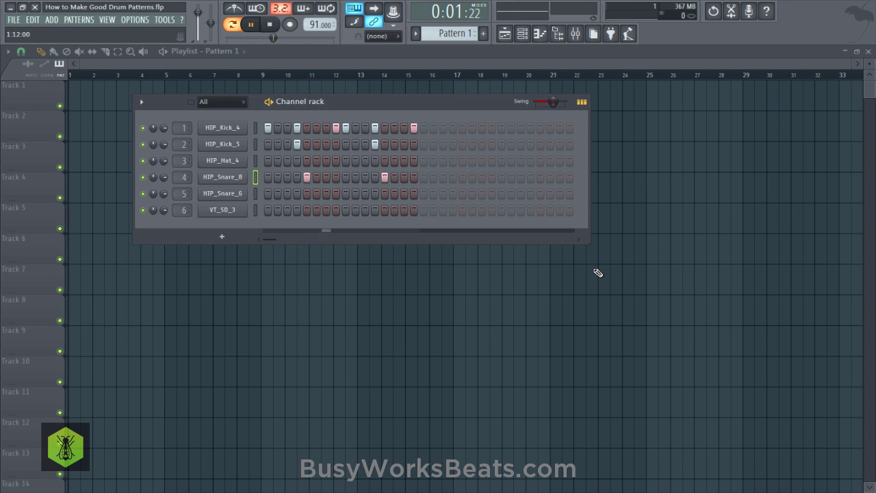
key("space")
key("space")
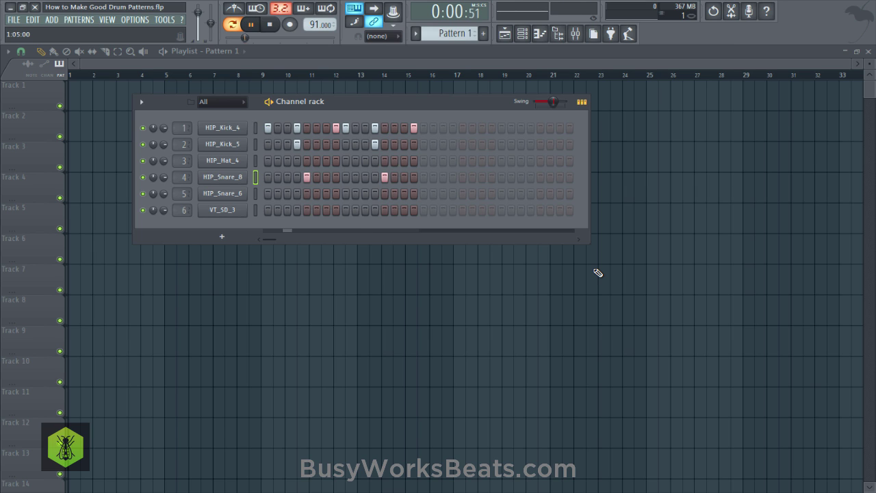
Step: Replace the HIP_Snare_8 hits with HIP_Snare_6 hits on steps 5 and 13, and play the pattern with its sampler open
key("space")
left_click(307, 178)
left_click(307, 194)
key("space")
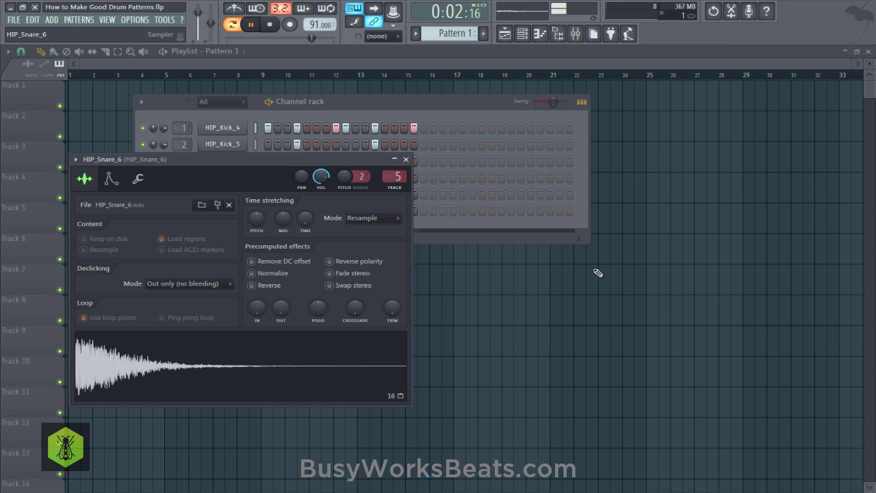
Step: Stop playback, show HIP_Snare_6's miscellaneous functions with its time shift, save the project and close the sampler
key("space")
key("ctrl+s")
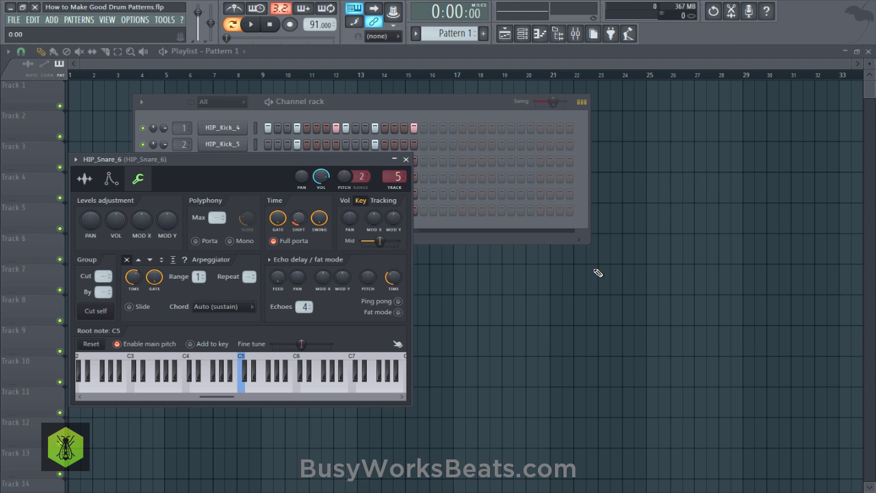
key("ctrl+s")
key("Escape")
Step: Play the pattern and review HIP_Snare_6's time shift and swing settings, saving the project between listens
key("space")
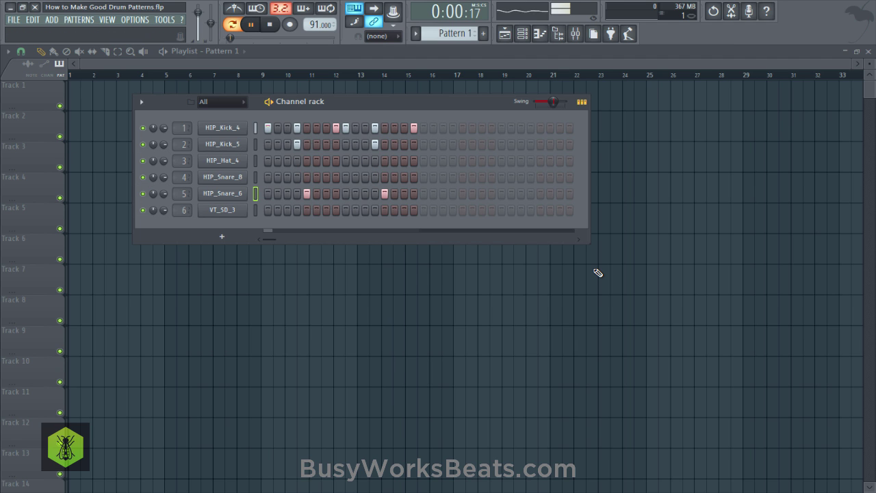
left_click(222, 194)
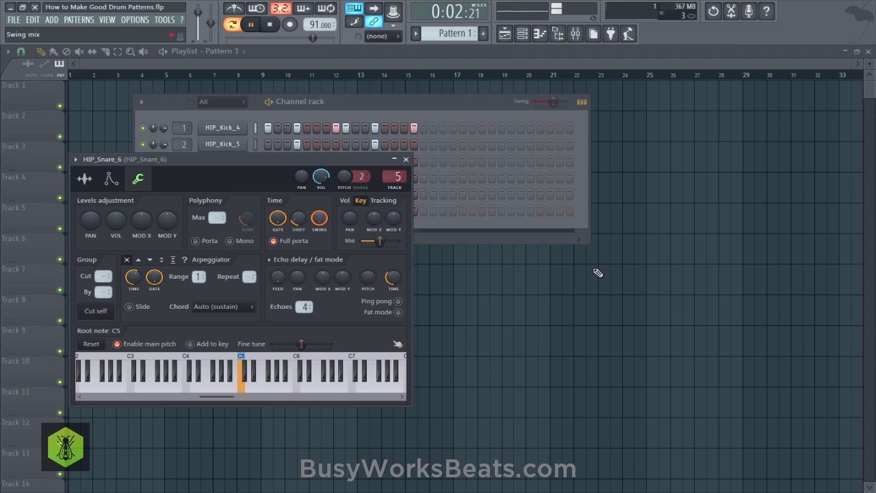
key("Escape")
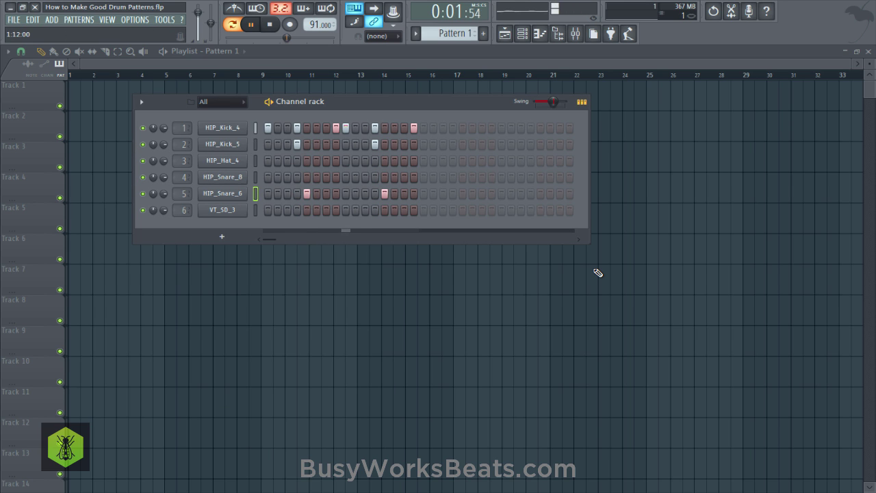
key("space")
key("ctrl+s")
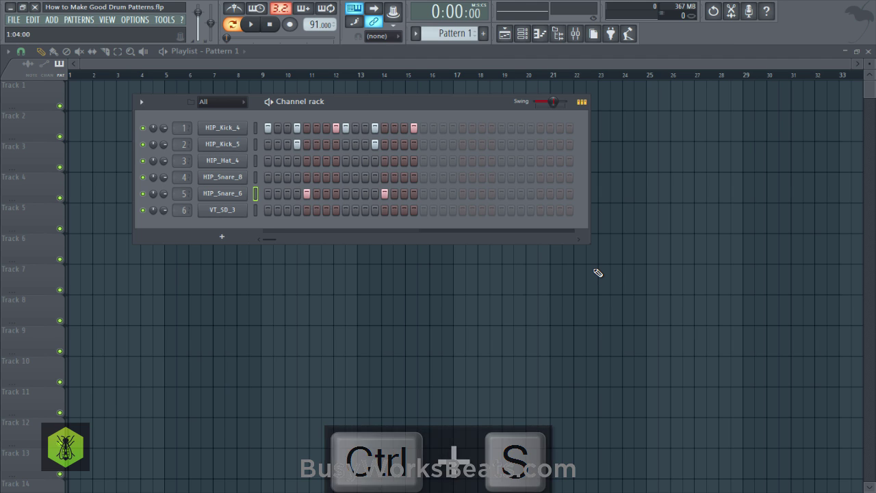
key("space")
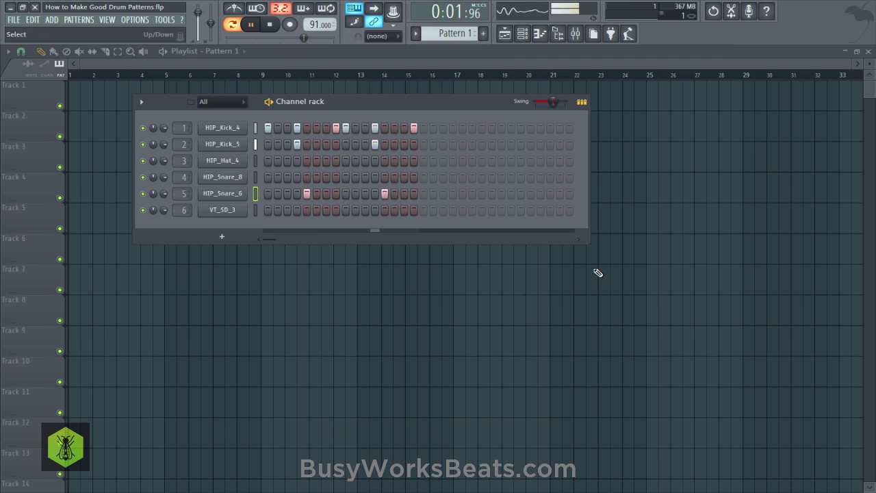
key("space")
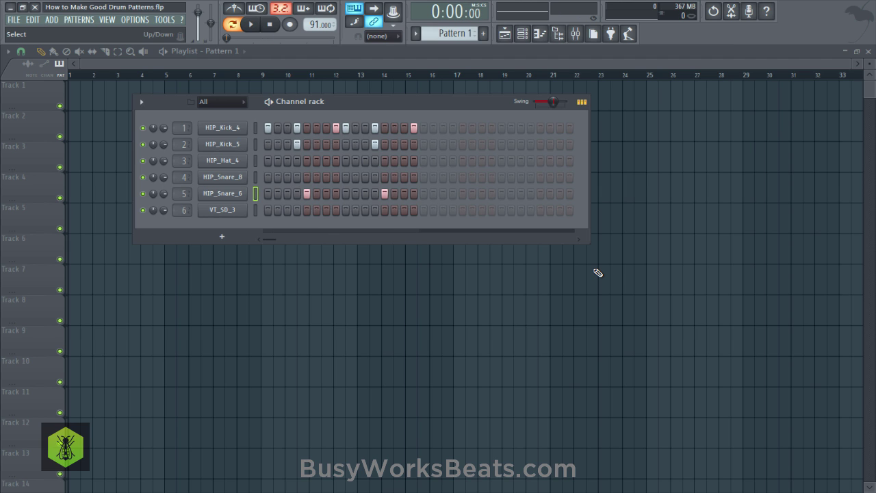
Step: Switch the HIP_Snare_6 sampler back to its sample settings page, close it and save the project
left_click(222, 193)
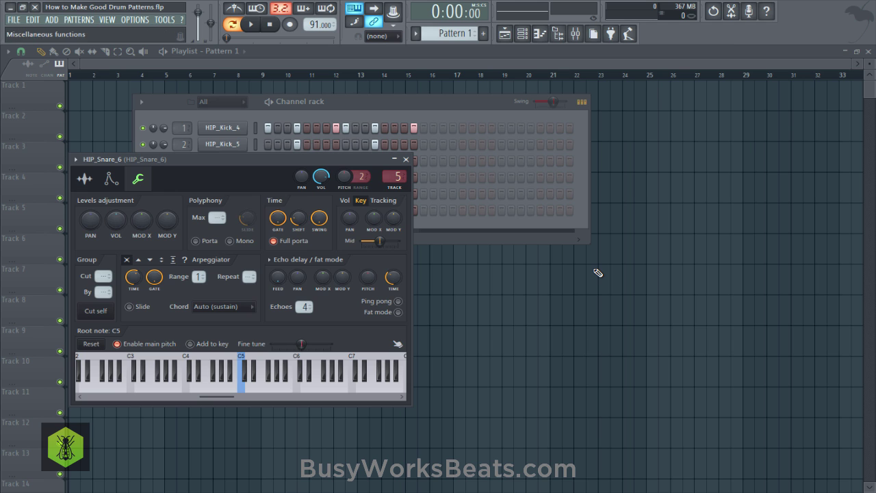
left_click(84, 179)
left_click(406, 158)
key("ctrl+s")
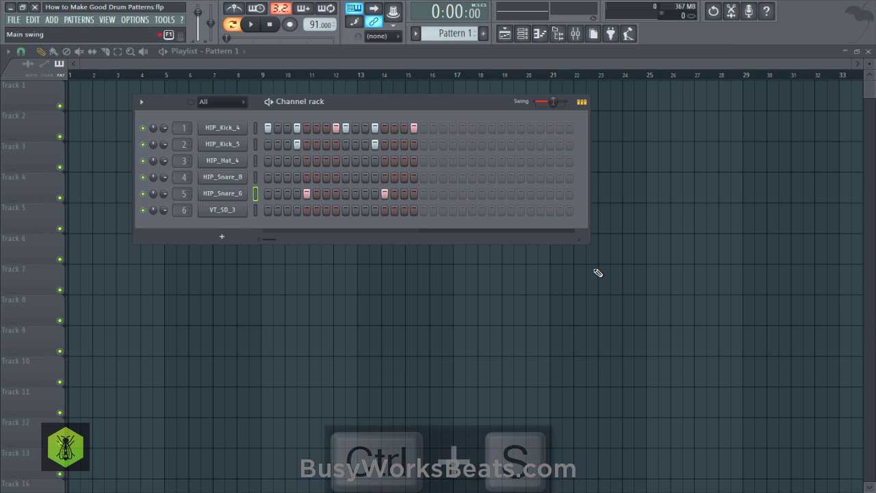
Step: Load Fruity Compressor in slot 1 of the HIP_Snare_6 mixer track with ratio 4.0:1, attack 0.0 ms and release 190 ms, moving its window lower
key("F9")
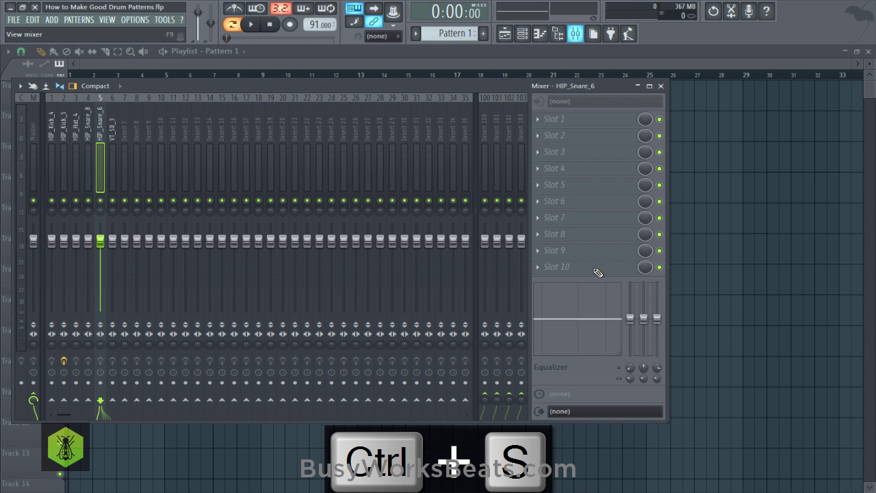
left_click(538, 119)
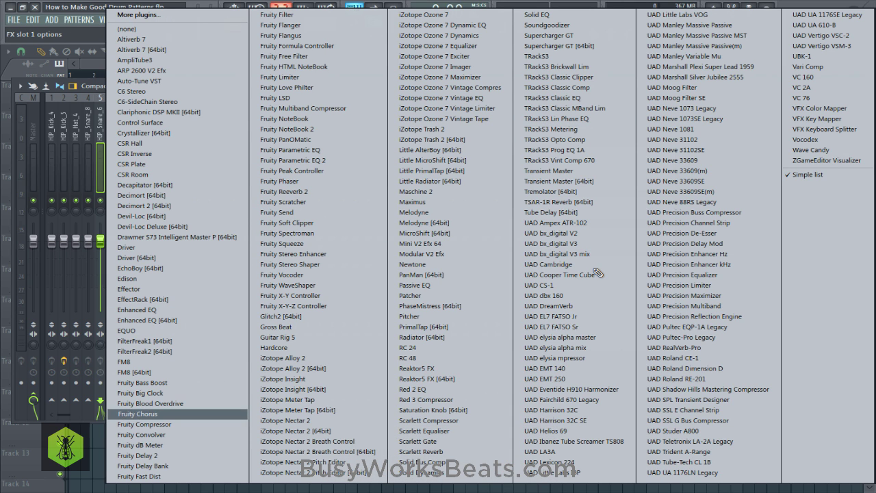
left_click(145, 424)
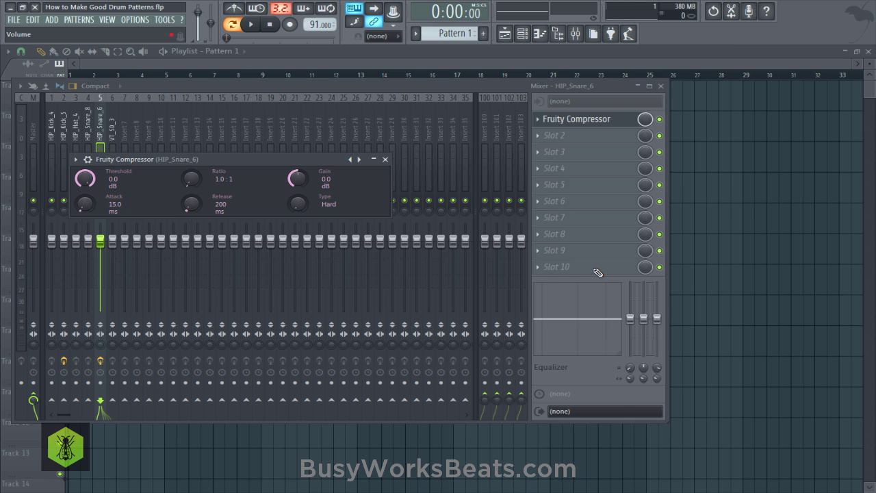
left_click_drag(233, 158, 396, 273)
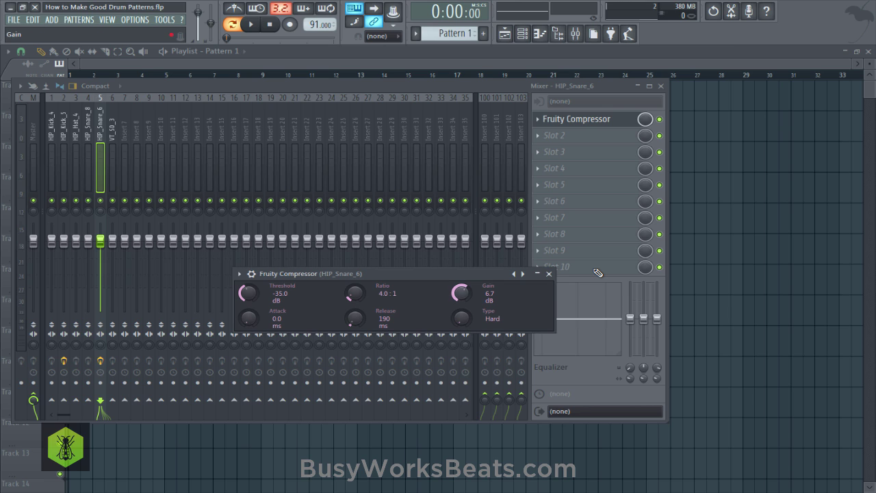
Step: Reset the compressor's gain, set the threshold to -36.1 dB and raise the gain to 14.8 dB while the pattern plays
right_click(467, 295)
left_click(484, 303)
key("space")
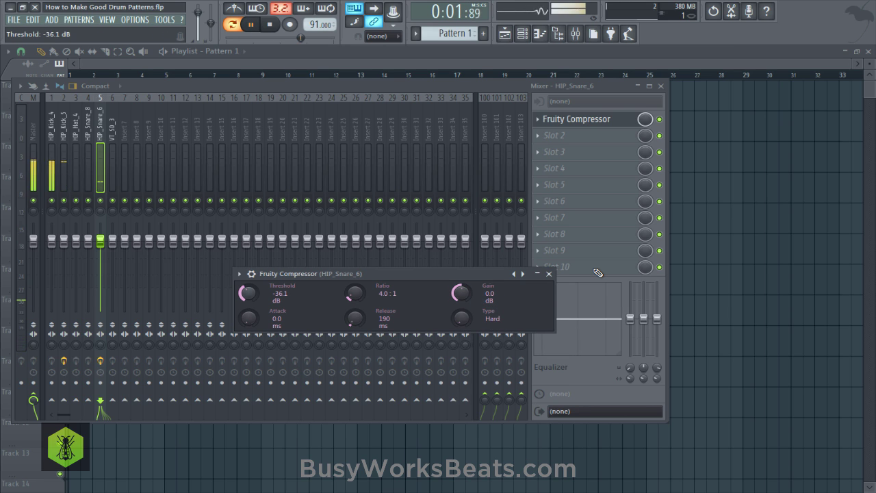
left_click_drag(461, 293, 461, 258)
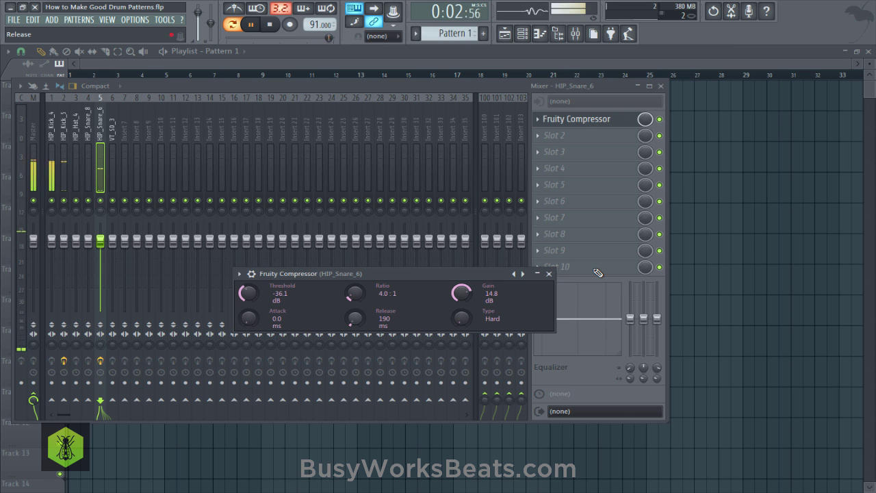
Step: Set the HIP_Snare_6 compressor's release to 346 ms and its threshold to -48.3 dB during playback
left_click_drag(355, 318, 355, 314)
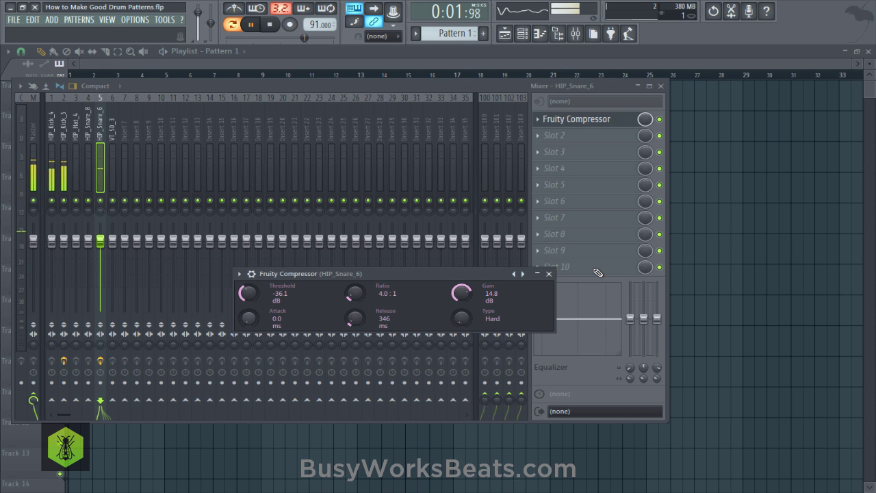
left_click_drag(248, 293, 248, 298)
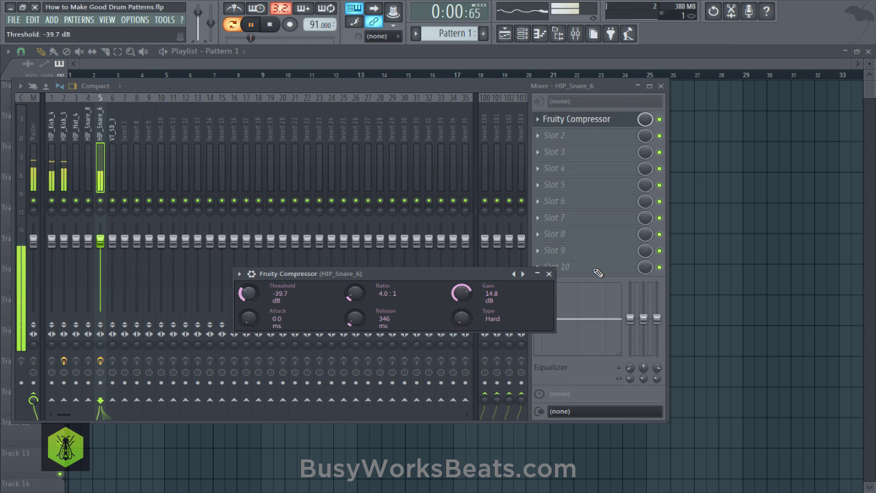
left_click_drag(248, 296, 249, 306)
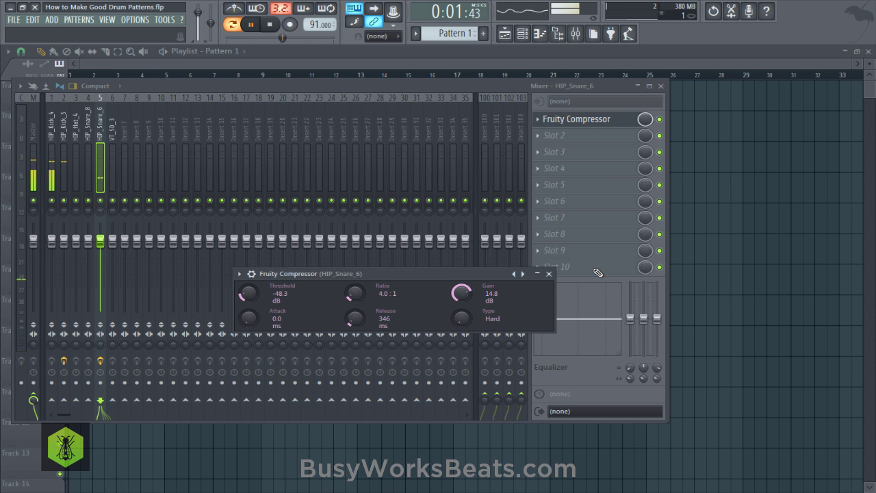
Step: Move the HIP_Snare_6 compressor window slightly and set its threshold to -38.9 dB during playback
left_click_drag(411, 274, 421, 270)
left_click_drag(259, 291, 259, 287)
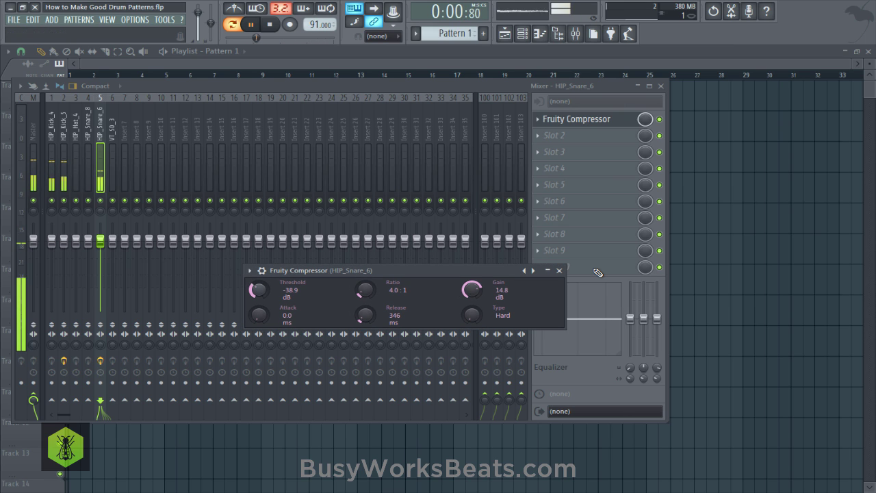
Step: Compare the HIP_Snare_6 track with its compressor bypassed and enabled during playback, leave it enabled and save the project
left_click(659, 119)
key("space")
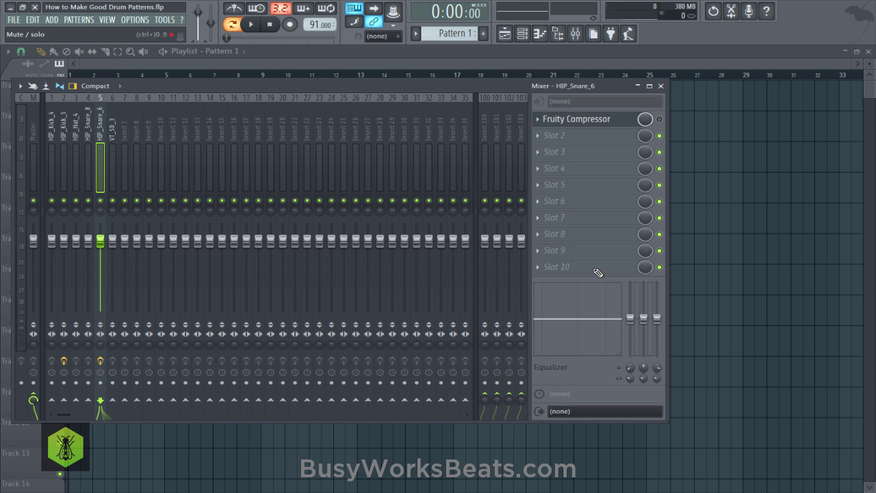
key("space")
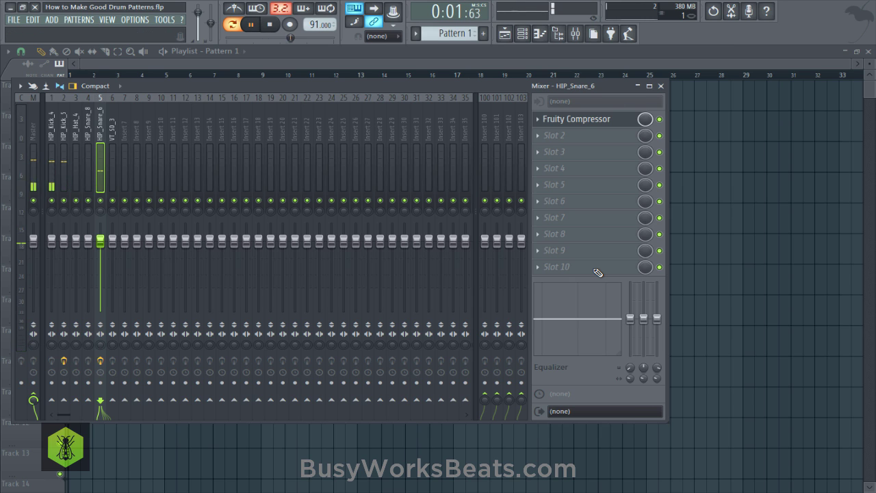
left_click(659, 119)
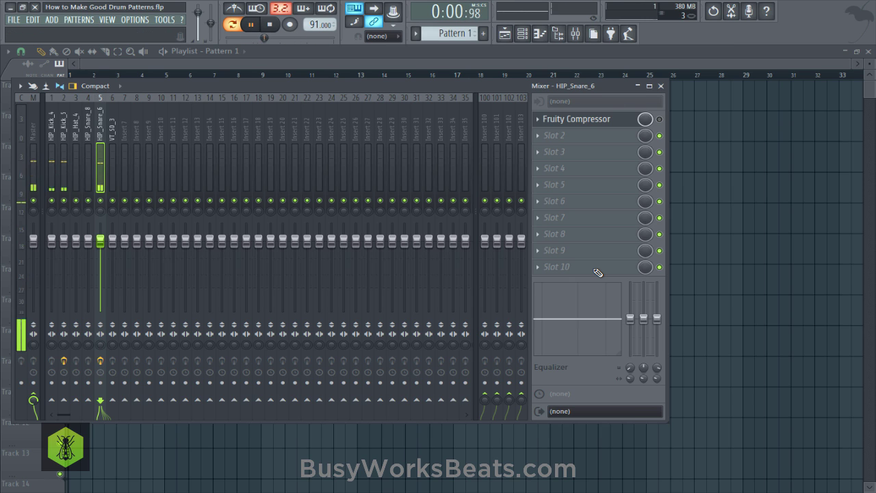
key("space")
key("ctrl+s")
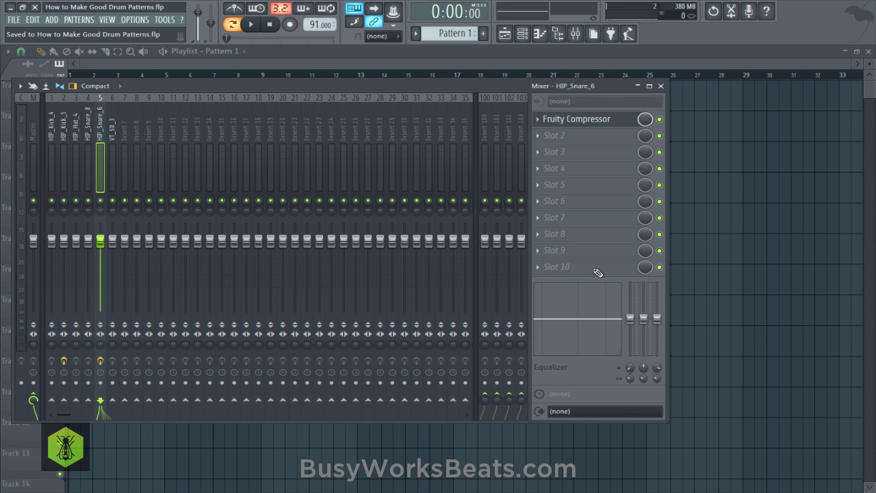
Step: Raise the HIP_Snare_6 compressor's gain to 20.8 dB while the pattern plays, close the compressor and save the project
key("space")
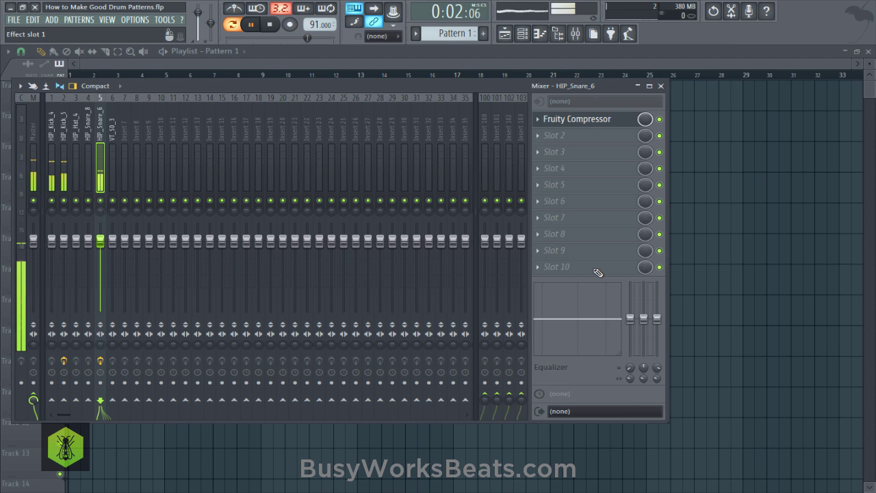
left_click(576, 119)
left_click_drag(472, 290, 471, 285)
key("space")
key("space")
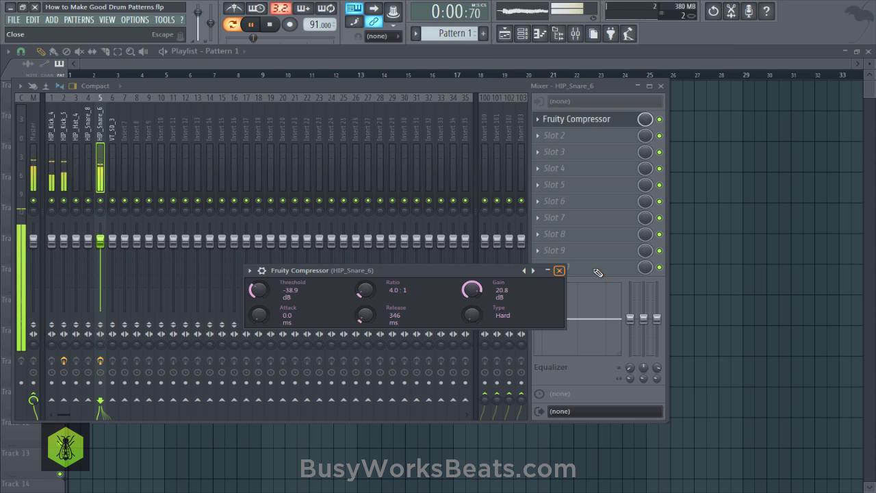
key("space")
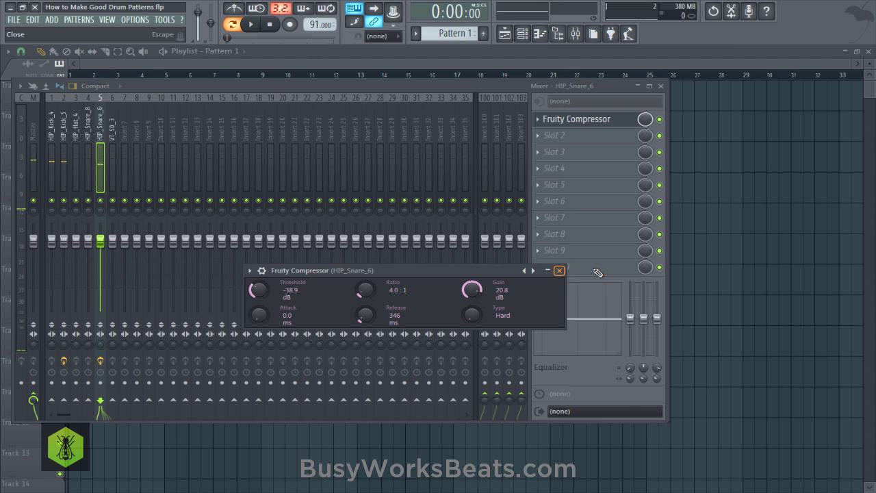
left_click(559, 270)
key("ctrl+s")
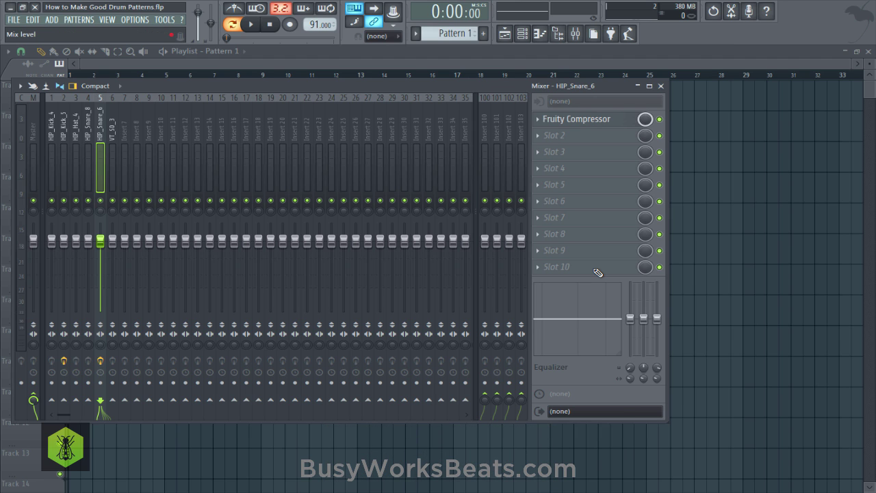
Step: Hide the mixer to listen to the pattern with the channel rack in view, and bring the mixer back
key("F9")
key("space")
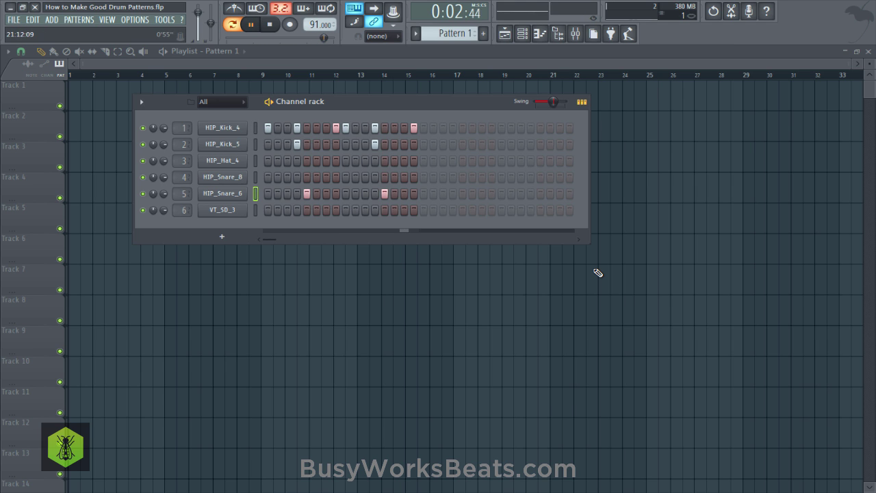
key("F9")
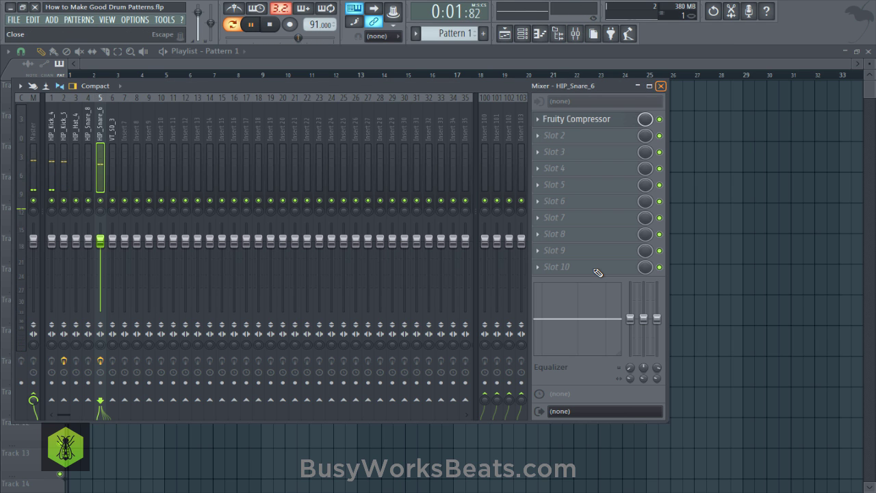
Step: Load Fruity Parametric EQ 2 in slot 2 of the HIP_Snare_6 track and make band 7 a low pass with a slightly lowered cutoff
left_click(538, 136)
left_click(319, 160)
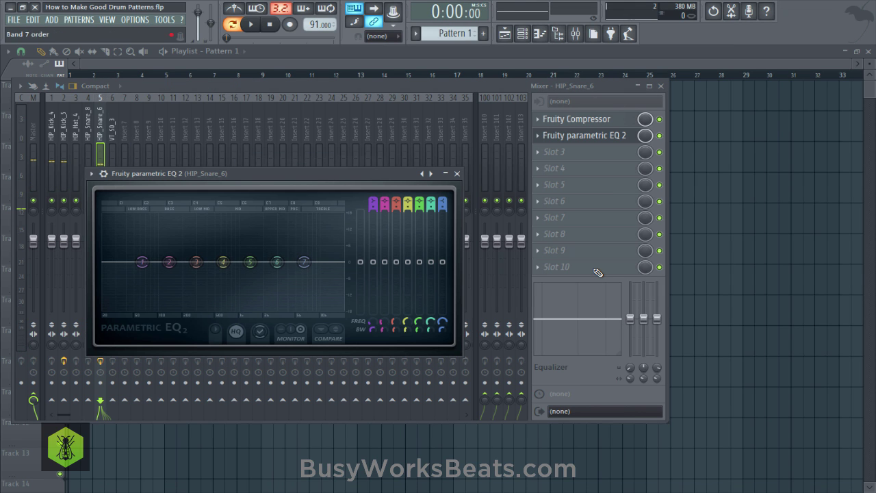
left_click_drag(442, 204, 442, 236)
key("space")
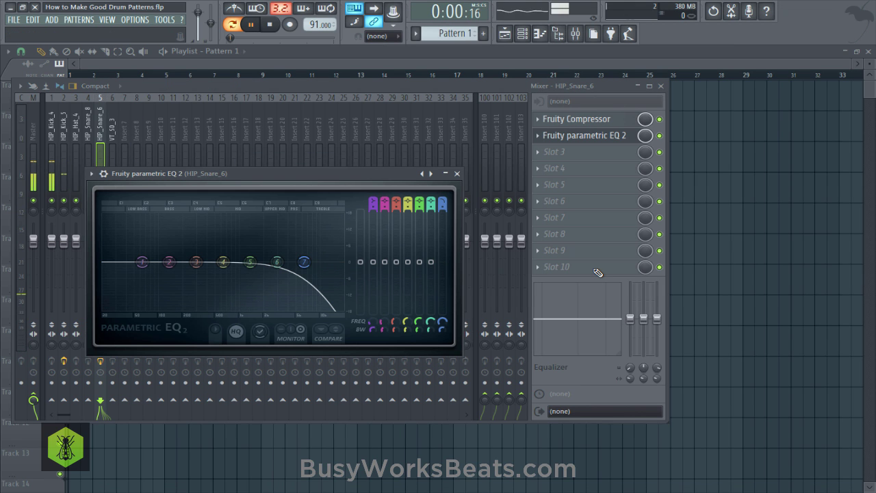
left_click_drag(304, 262, 300, 262)
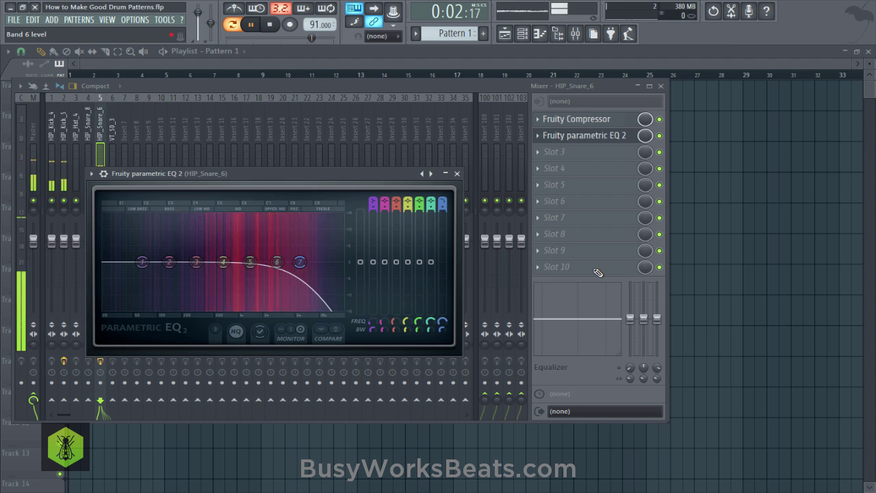
left_click(457, 173)
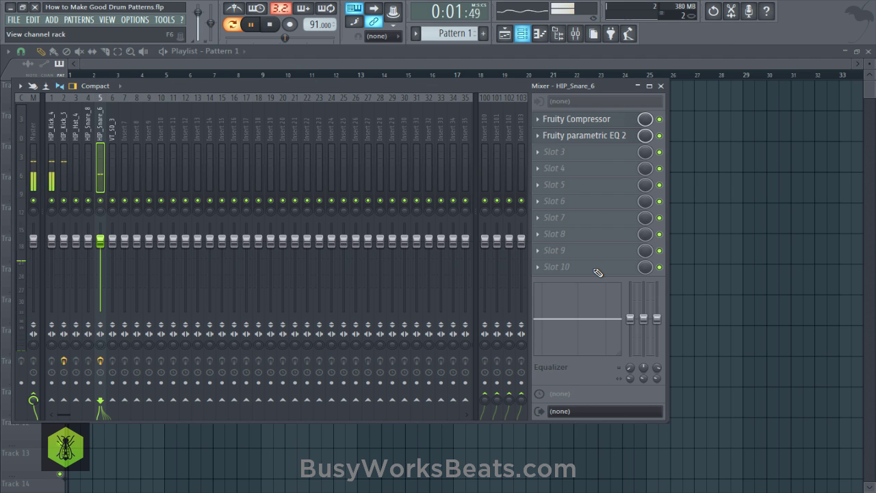
Step: Bring up the channel rack and lower the HIP_Kick_4 sample's pitch to -220 cents, auditioning the kick and the pattern
key("F6")
key("space")
left_click(222, 128)
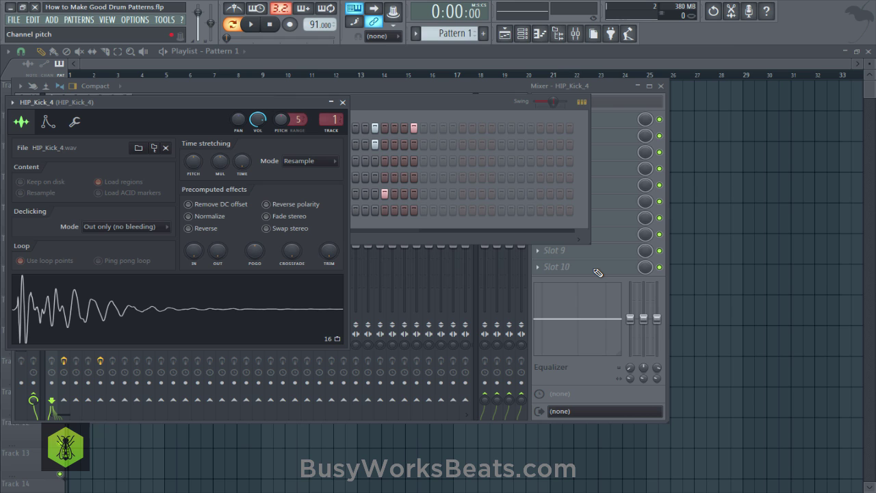
key("z")
left_click_drag(280, 119, 281, 154)
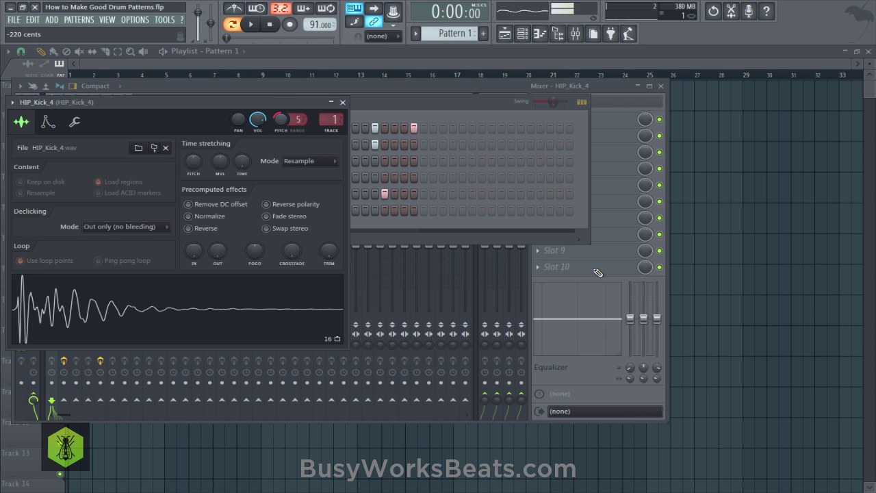
key("z")
key("space")
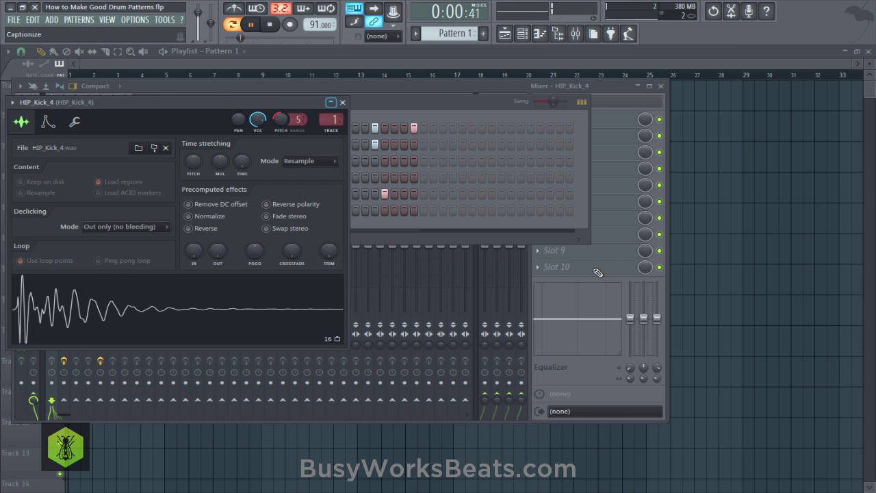
left_click(342, 102)
key("space")
Step: Mute HIP_Kick_4, play the pattern and inspect the HIP_Kick_5 channel settings
left_click(143, 128)
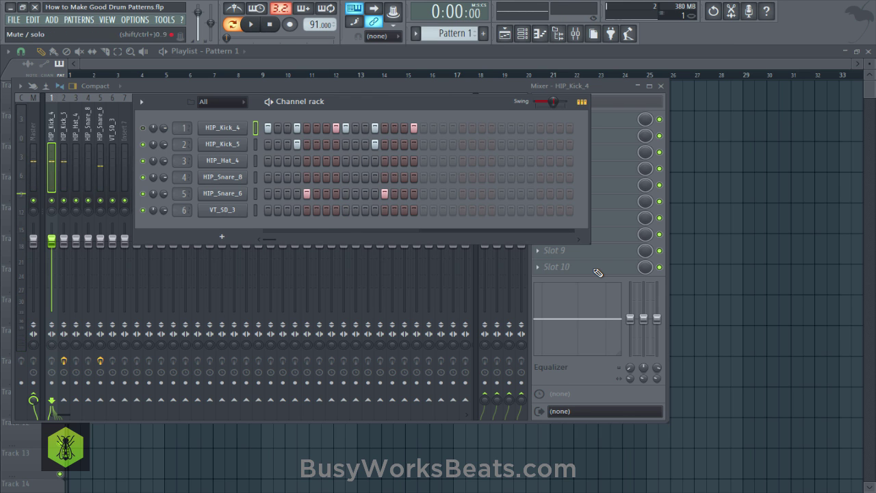
key("space")
left_click(222, 145)
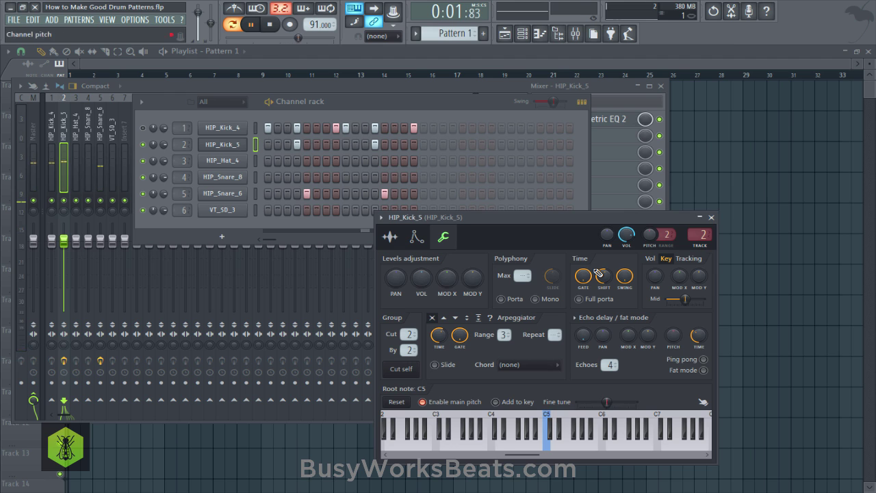
left_click(711, 217)
key("space")
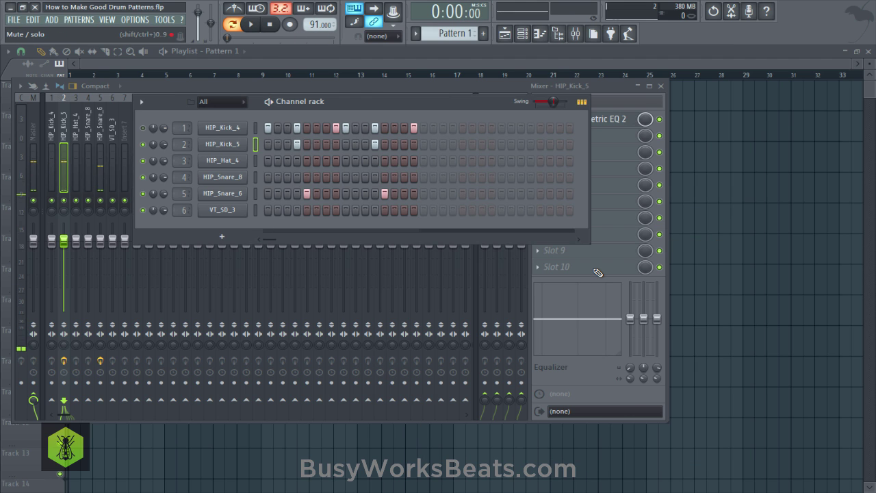
Step: Unmute HIP_Kick_4, lower its pitch to -460 cents while the pattern plays and close its settings
left_click(222, 127)
key("space")
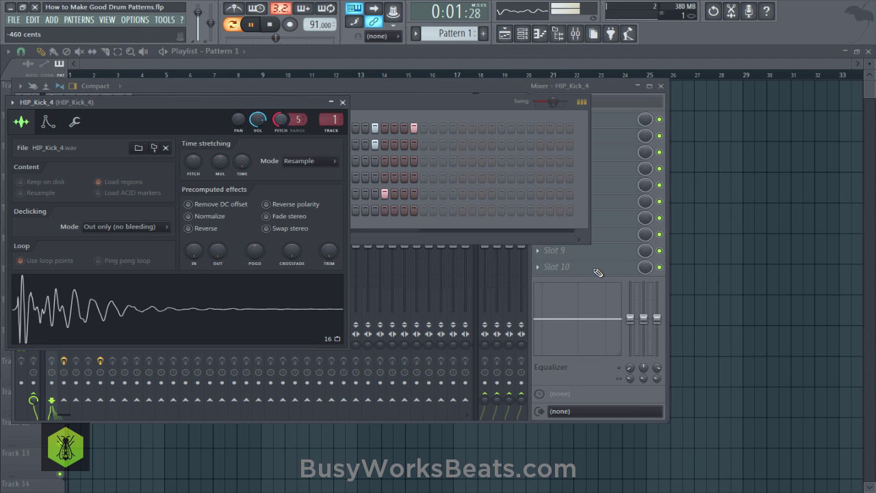
left_click_drag(281, 112, 281, 117)
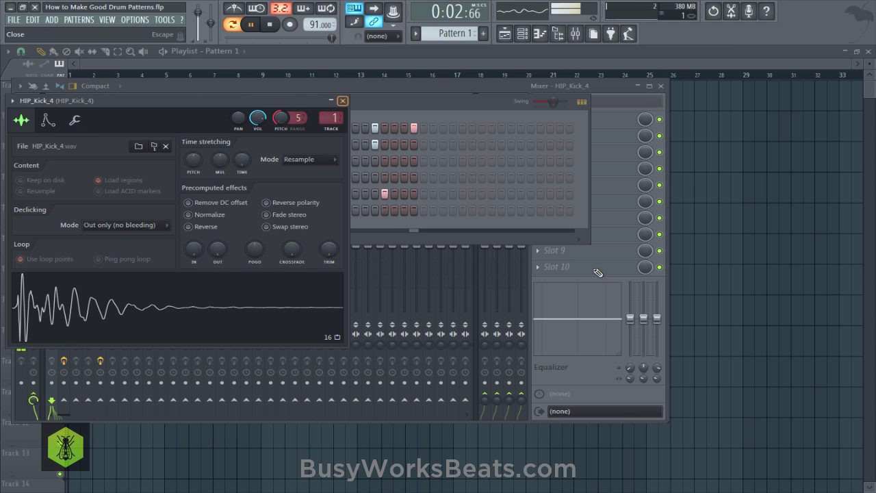
left_click(343, 101)
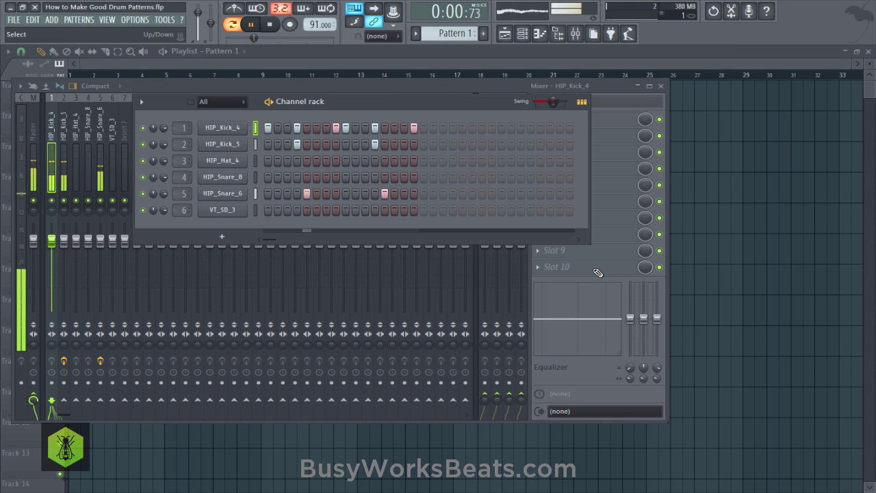
Step: Select the HIP_Hat_4 channel, hide the channel rack and load Fruity Parametric EQ 2 in slot 1 of the HIP_Kick_4 mixer track
left_click(255, 161)
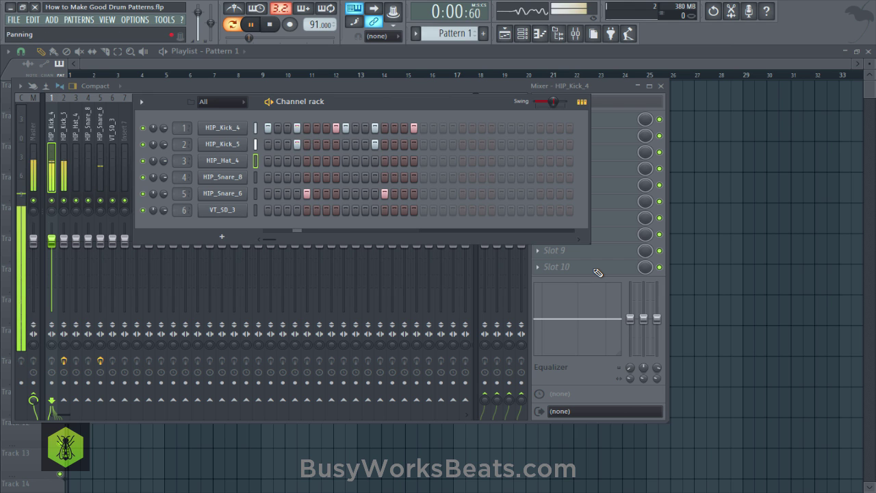
key("F6")
key("space")
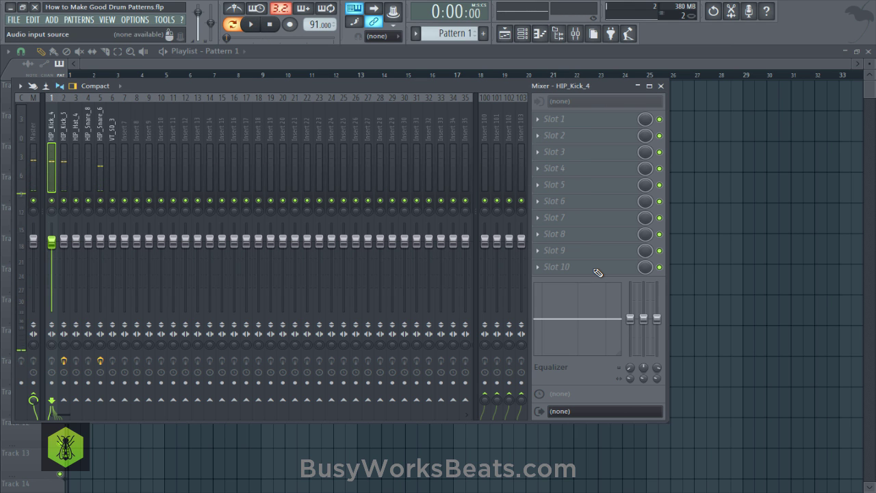
left_click(538, 119)
left_click(311, 161)
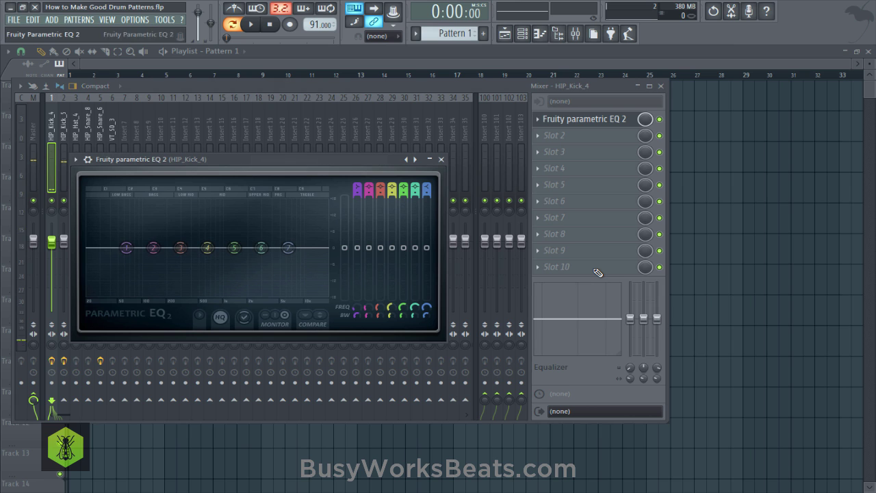
key("space")
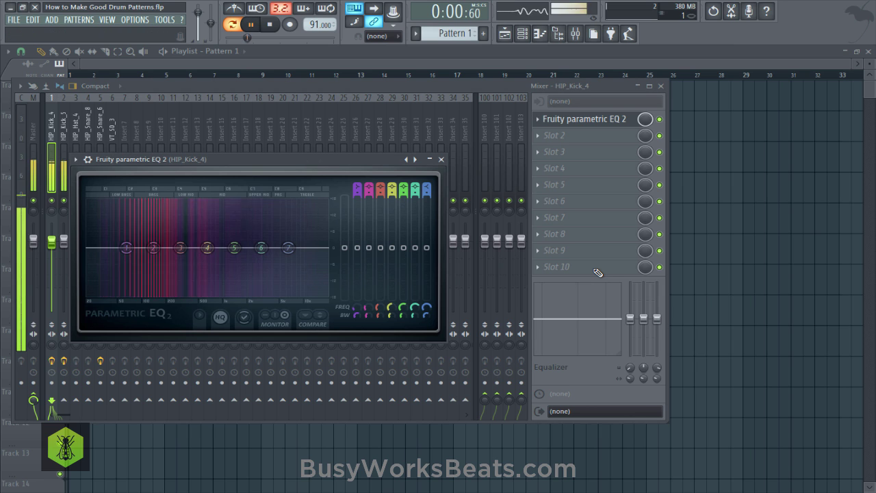
key("space")
Step: Set band 7 of the HIP_Kick_4 EQ to low pass with its frequency at about 535 Hz, and close the EQ
left_click_drag(426, 187, 427, 209)
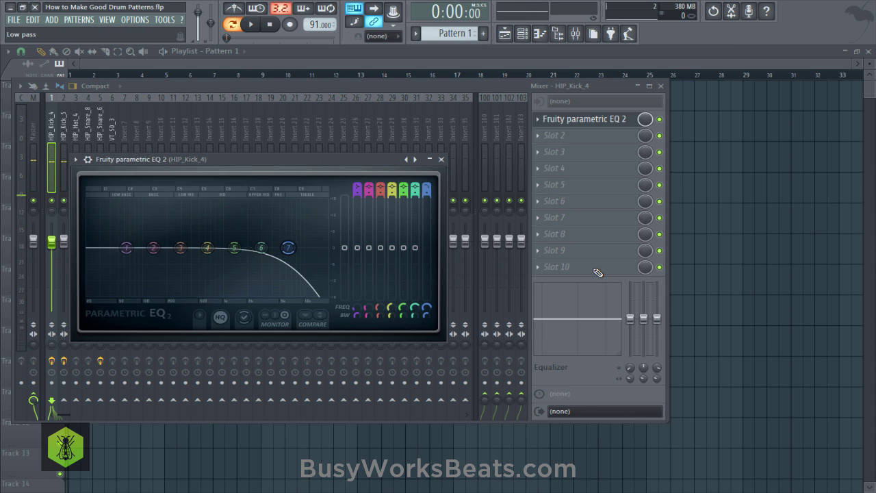
key("space")
left_click_drag(288, 248, 201, 248)
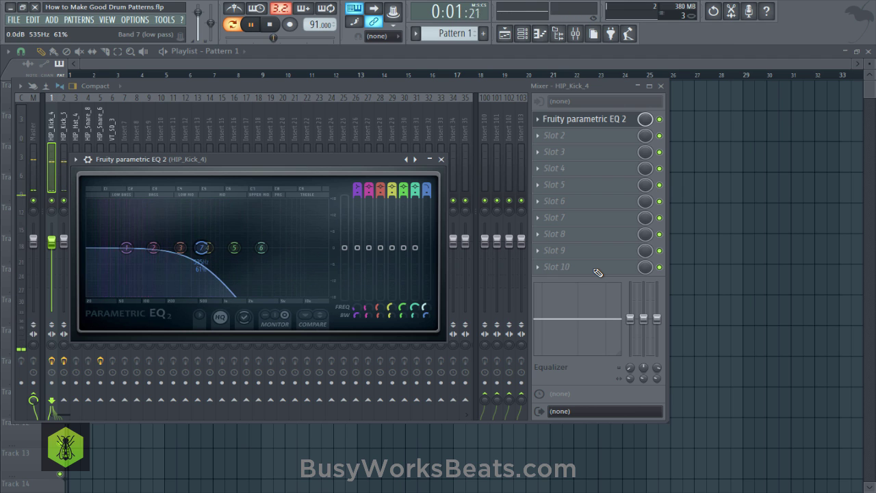
left_click(441, 159)
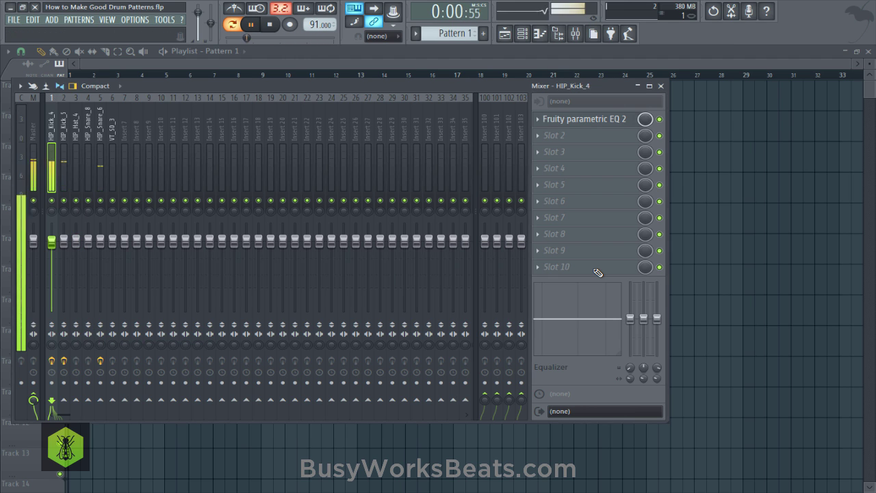
Step: Close the mixer and save the project, checking the pattern with a short playback
left_click(661, 86)
key("space")
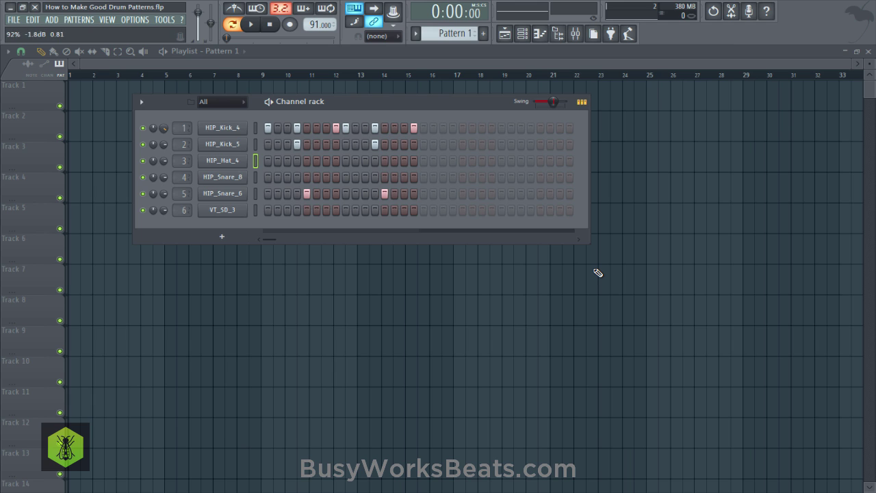
key("ctrl+s")
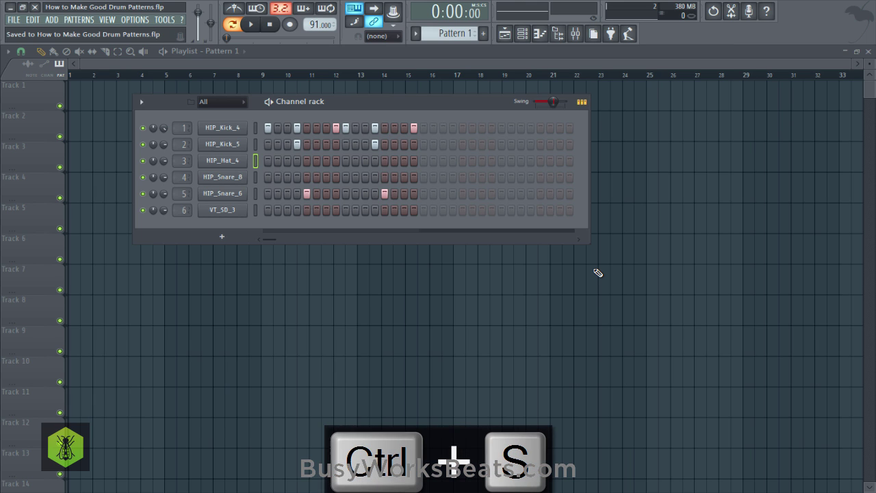
key("space")
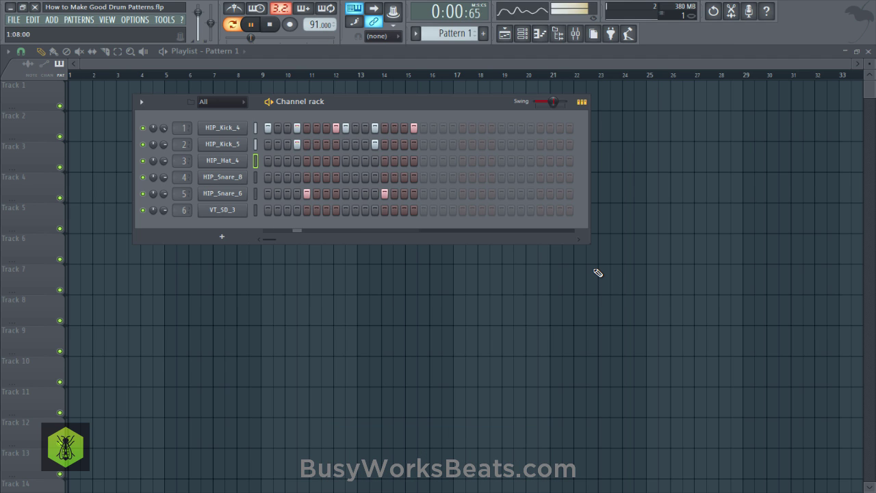
key("space")
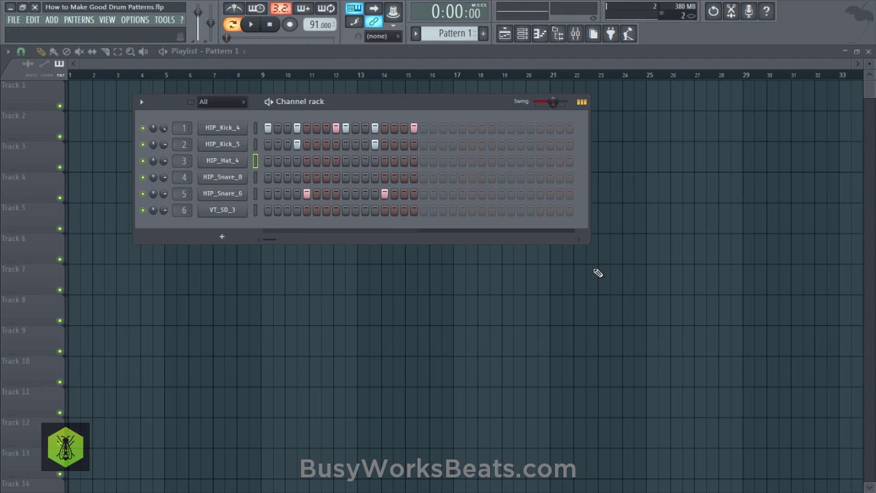
Step: Show the browser and audition the hand clap samples in the Legacy Vintage drums, with a short playback of the pattern
key("alt+F8")
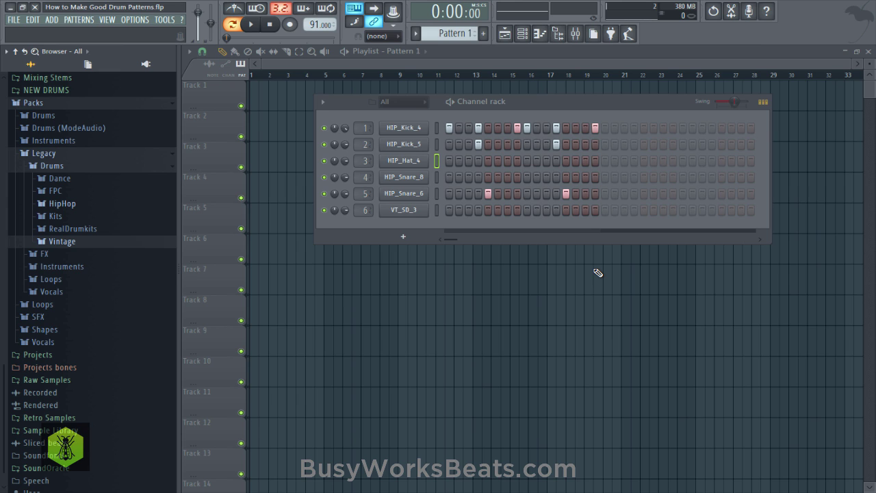
right_click(88, 199)
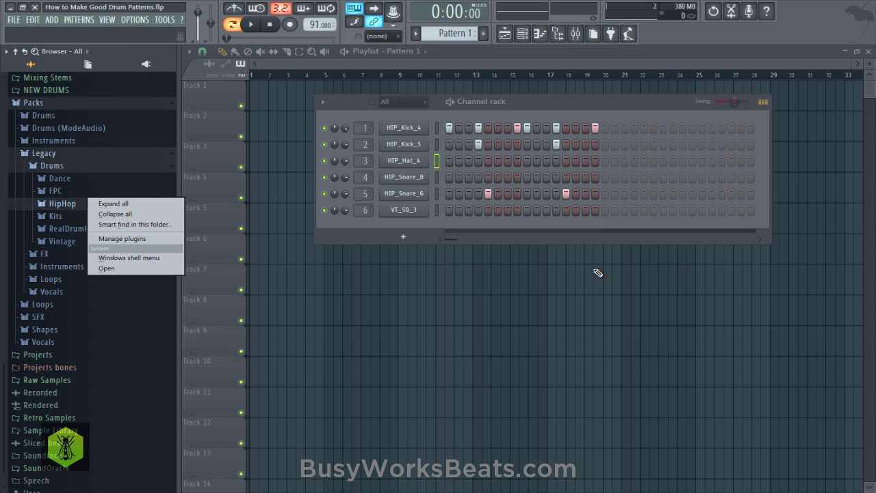
left_click(65, 241)
left_click(65, 241)
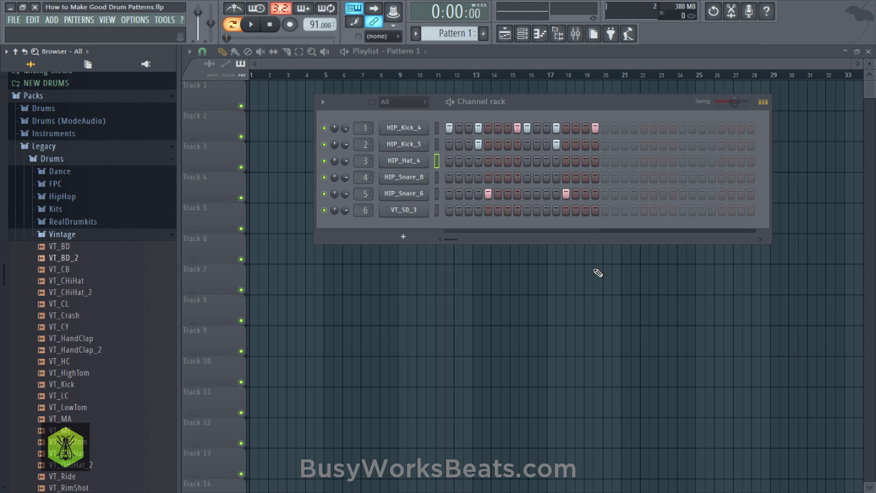
left_click(64, 304)
key("Down")
key("Down")
key("Down")
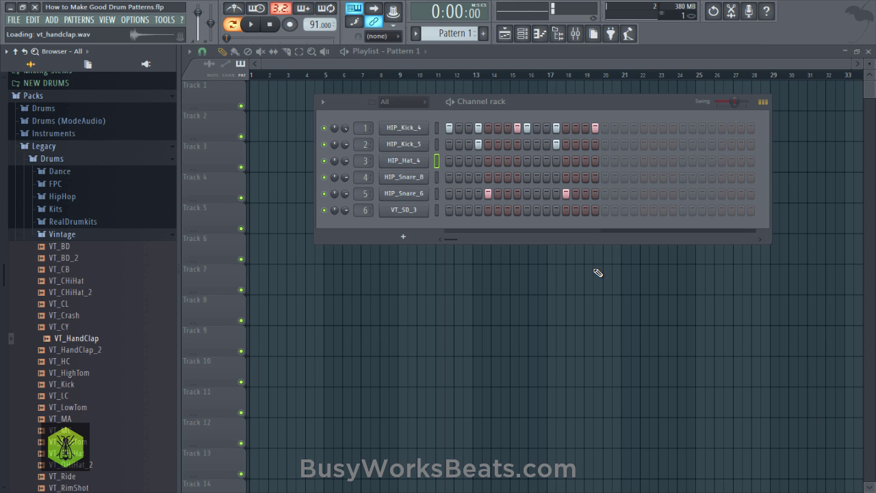
key("Return")
key("Escape")
key("Down")
key("space")
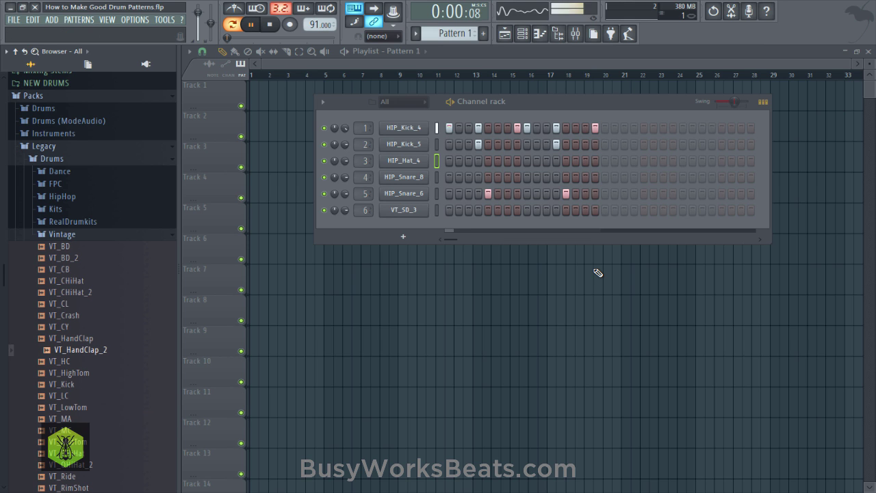
key("space")
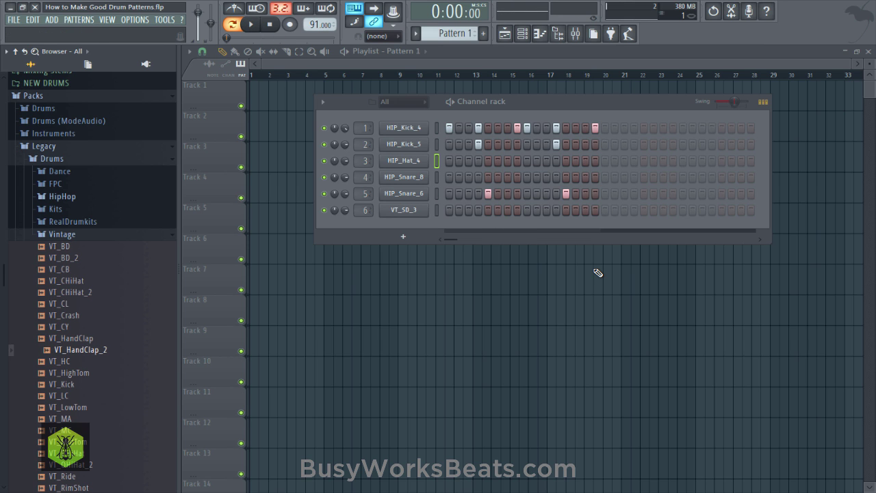
Step: Look through the Legacy HipHop drum samples and audition HIP_Snaph
left_click(62, 196)
scroll(68, 370, "down", 2)
scroll(70, 411, "up", 2)
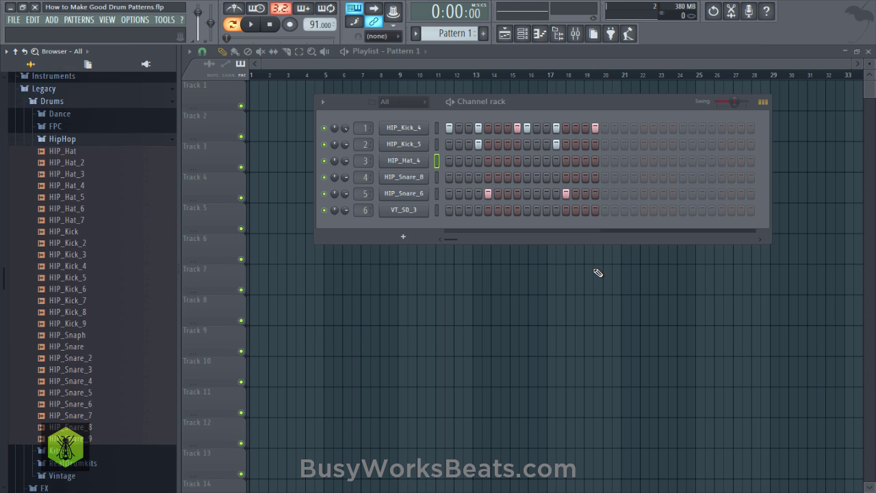
left_click(71, 404)
left_click(68, 393)
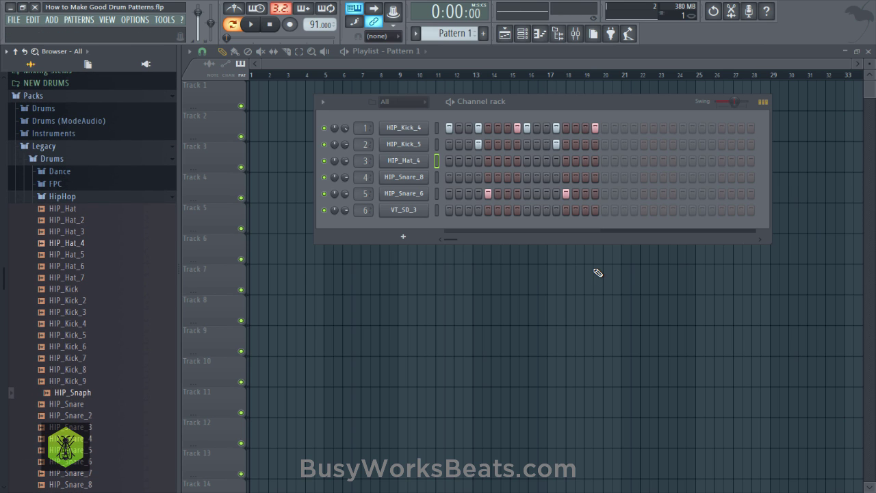
Step: Audition the clap samples in the Legacy Dance drums, comparing CB_Clap with DNC_Clap_2, DNC_Clap_3 and DNC_Clap_4
left_click(60, 171)
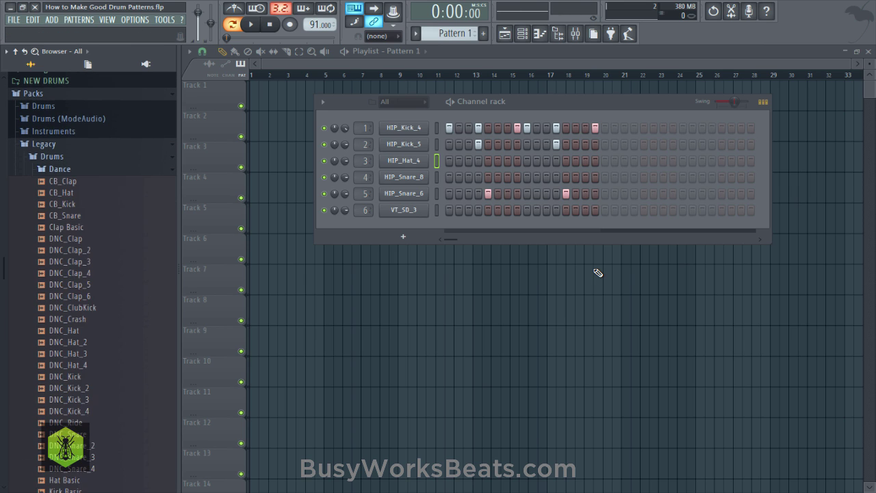
left_click(68, 183)
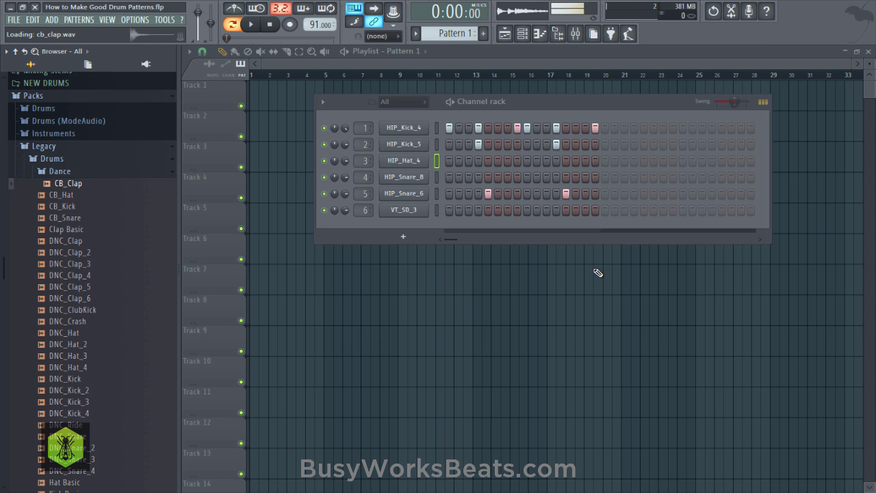
left_click(68, 252)
left_click(72, 264)
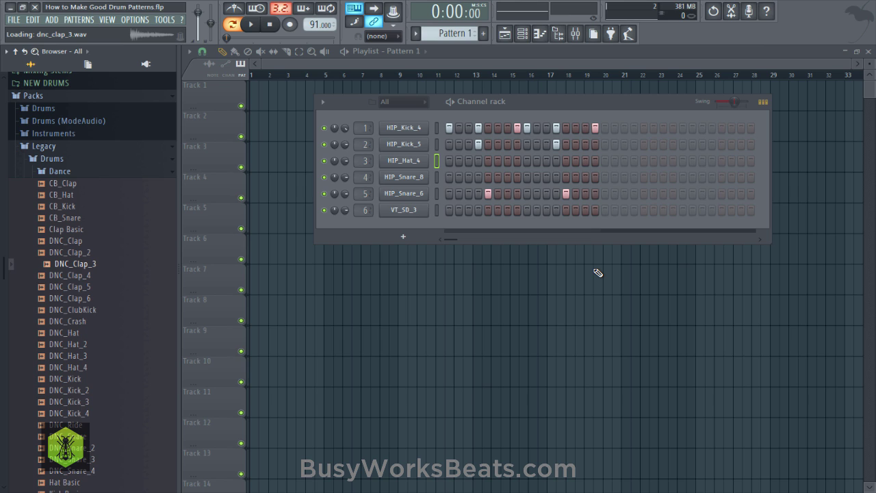
key("Down")
key("Down")
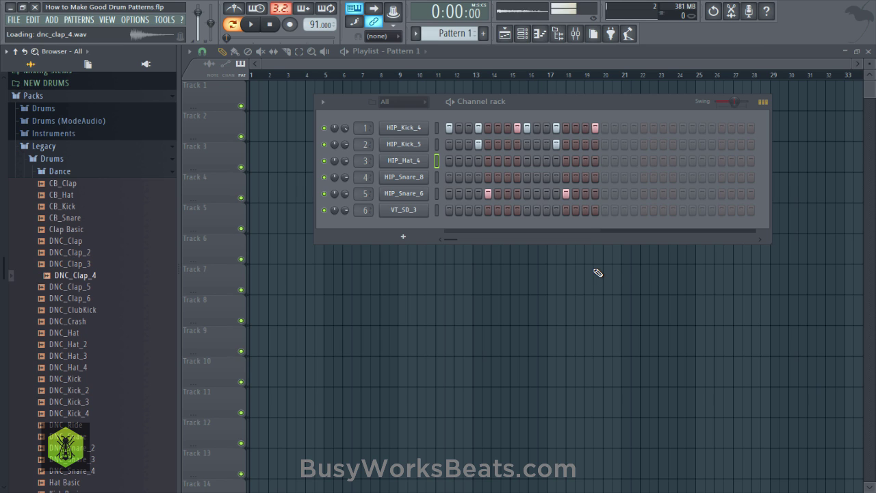
key("Down")
key("Up")
key("Up")
key("Up")
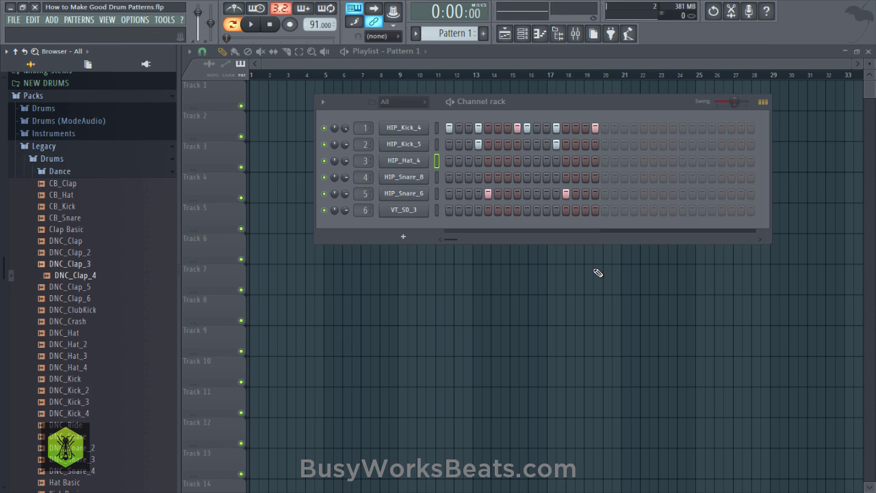
Step: Add DNC_Clap_3 as a new channel, close its settings and route it to mixer track 7
key("Return")
key("Down")
key("Down")
key("Return")
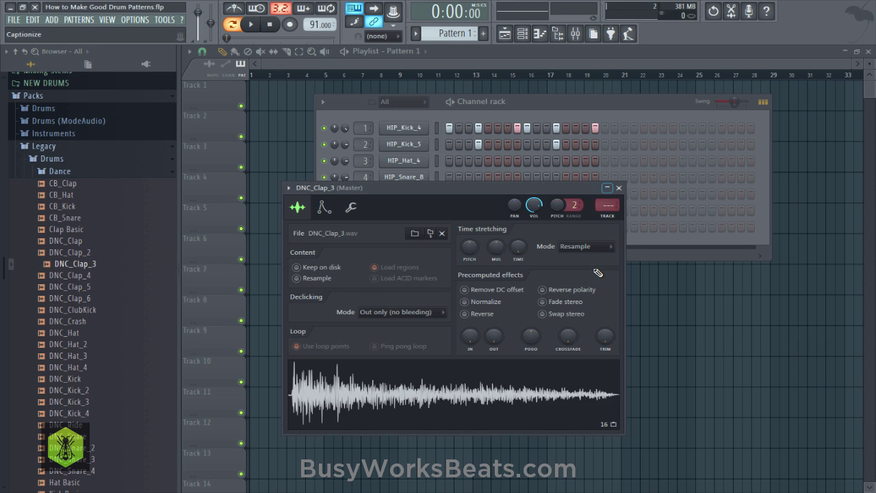
key("Escape")
left_click_drag(364, 227, 363, 223)
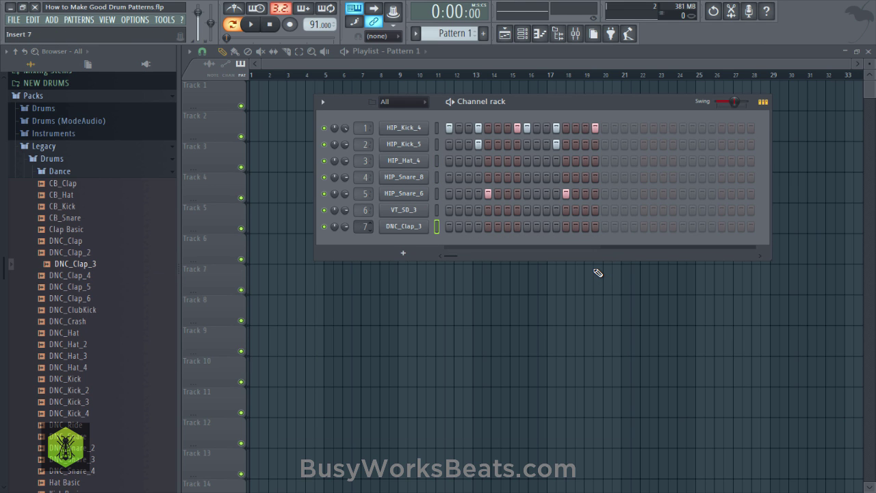
Step: Place DNC_Clap_3 hits on steps 5 and 13 and save the project
key("ctrl+s")
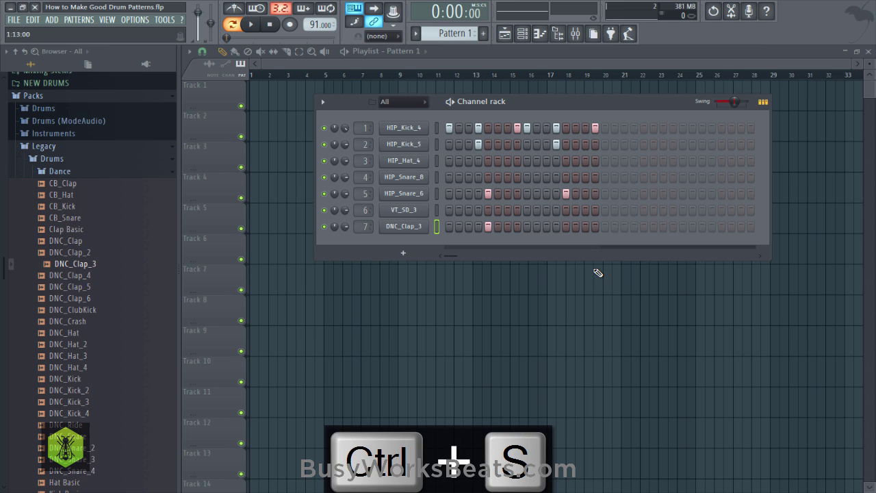
key("Return")
key("ctrl+s")
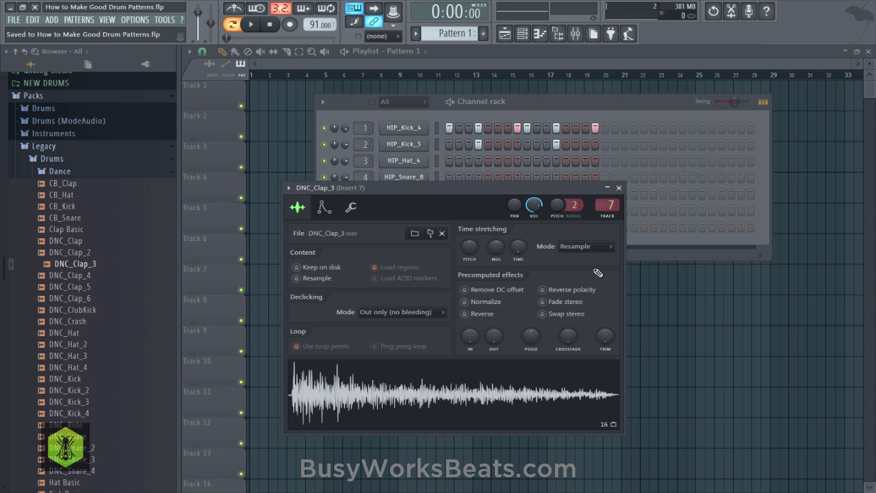
Step: Set the DNC_Clap_3 channel's time shift to 0:04 while listening to the pattern, and close its settings
key("Page_Down")
key("Page_Down")
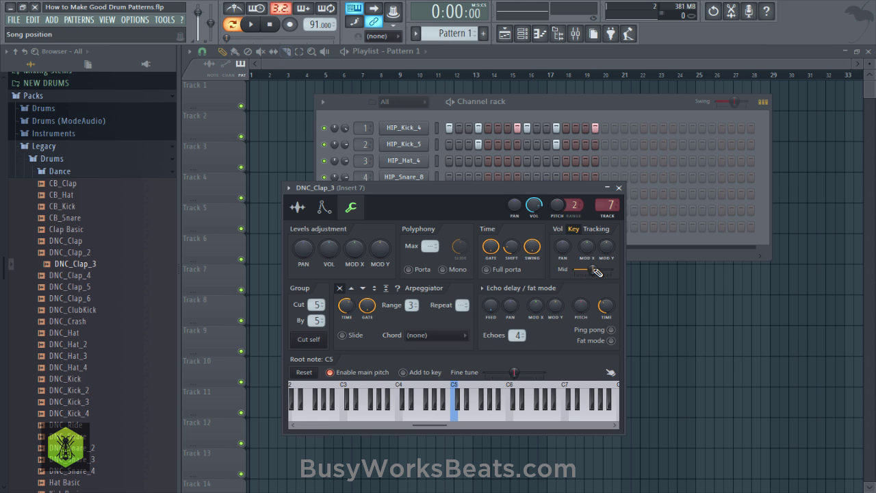
key("space")
key("F9")
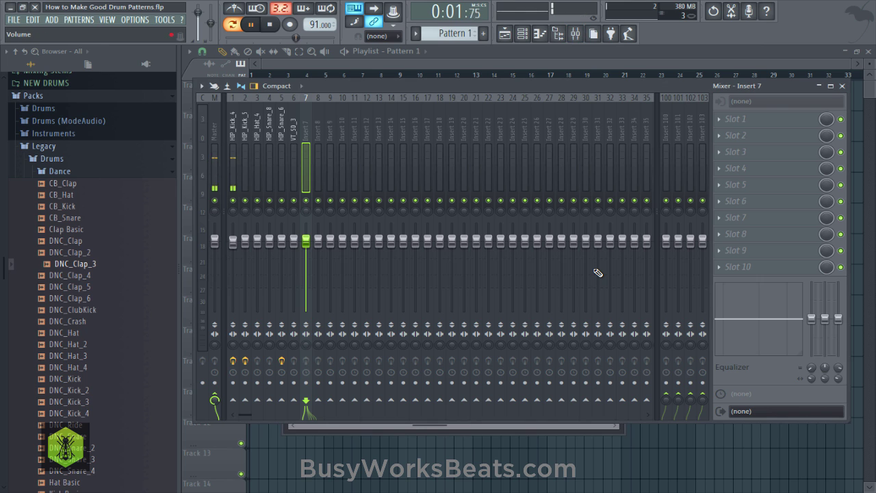
key("F9")
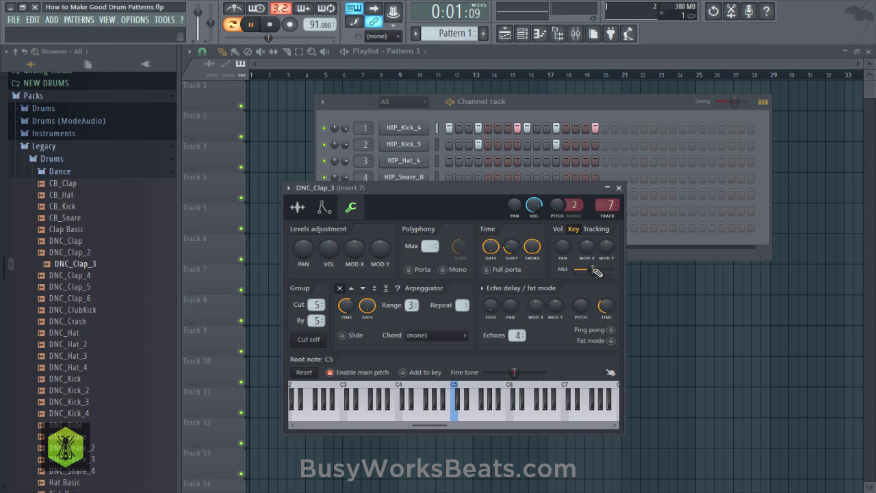
key("space")
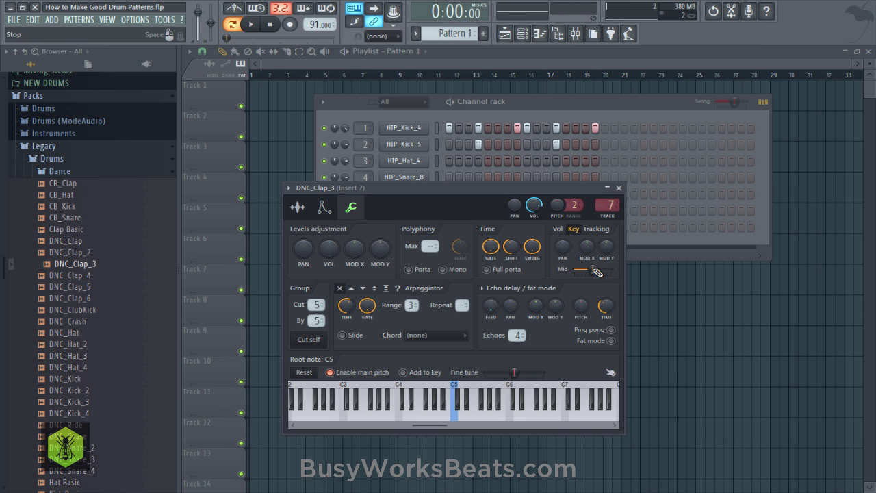
key("space")
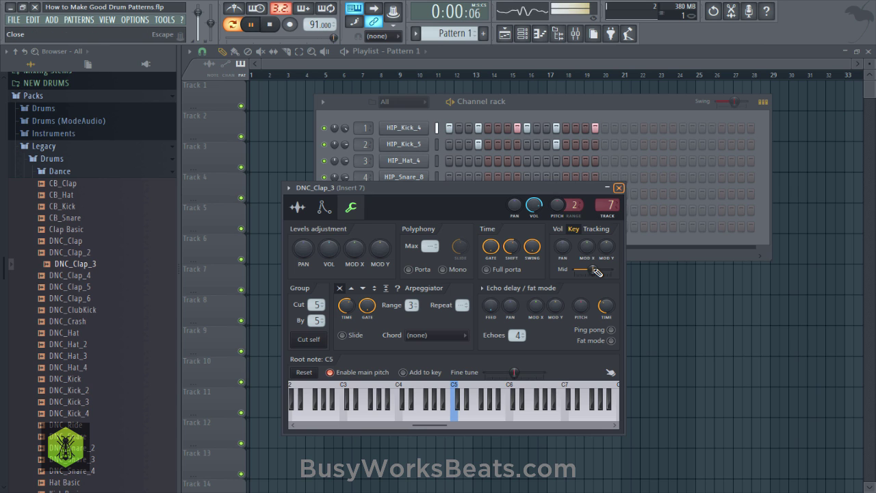
key("Escape")
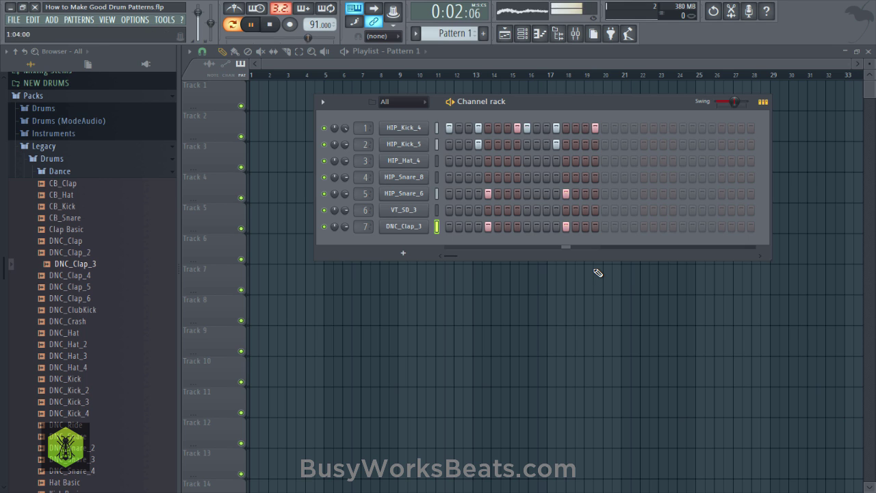
left_click(404, 226)
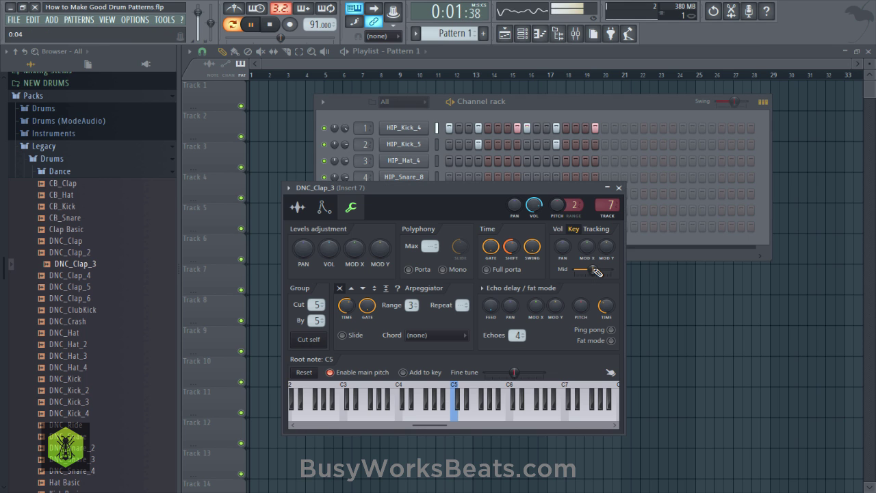
key("Escape")
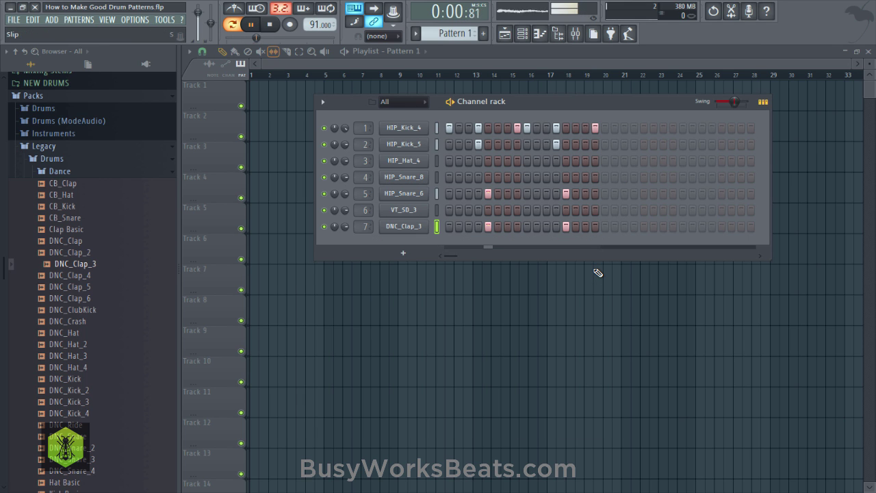
Step: Stop playback, save the project and hide the browser
key("space")
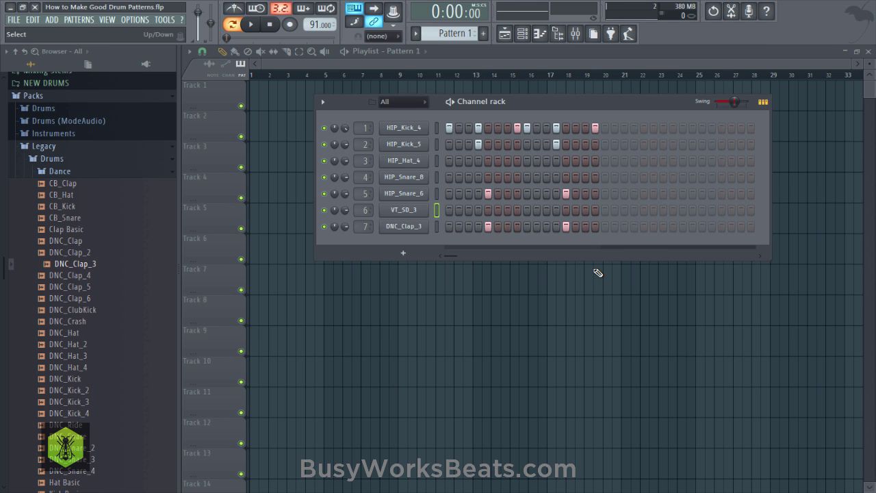
key("ctrl+s")
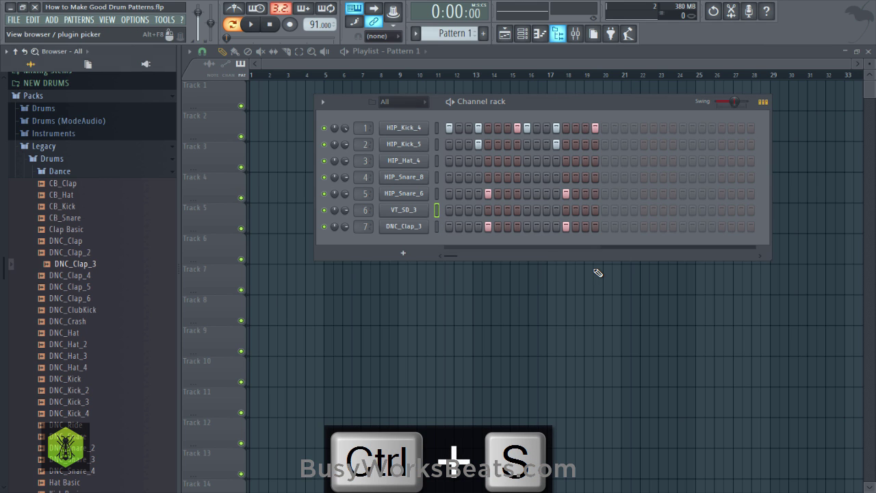
key("alt+F8")
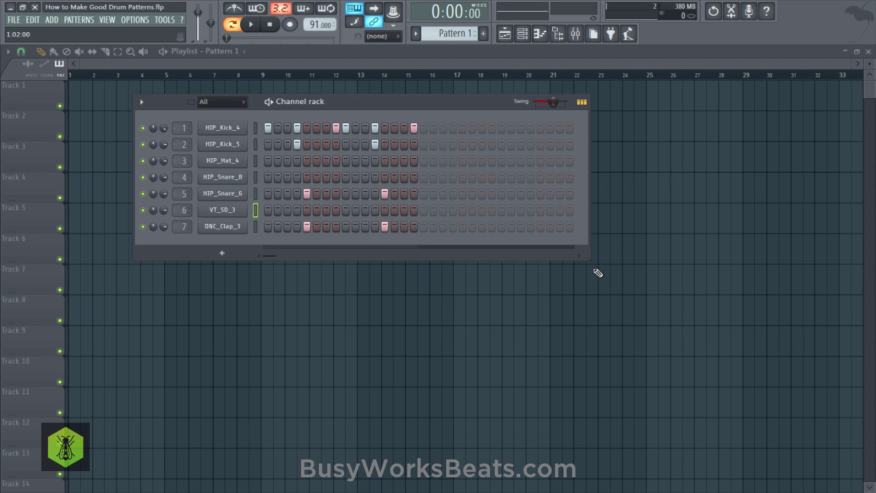
Step: Place HIP_Hat_4 hits on steps 3, 7, 11 and 15, check them with a short playback and save the project
key("Up")
key("Up")
key("Up")
key("space")
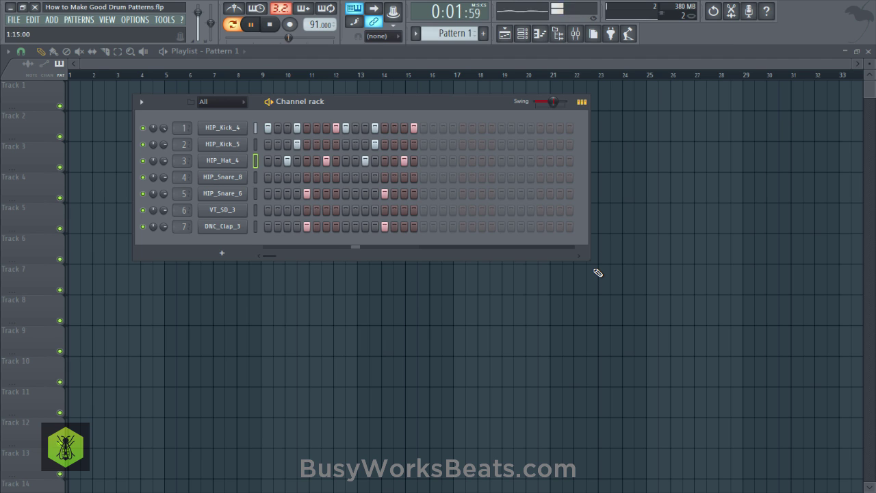
key("space")
key("ctrl+s")
Step: Increase the HIP_Hat_4 channel's time shift in its miscellaneous settings while the pattern plays, and close the settings
key("Return")
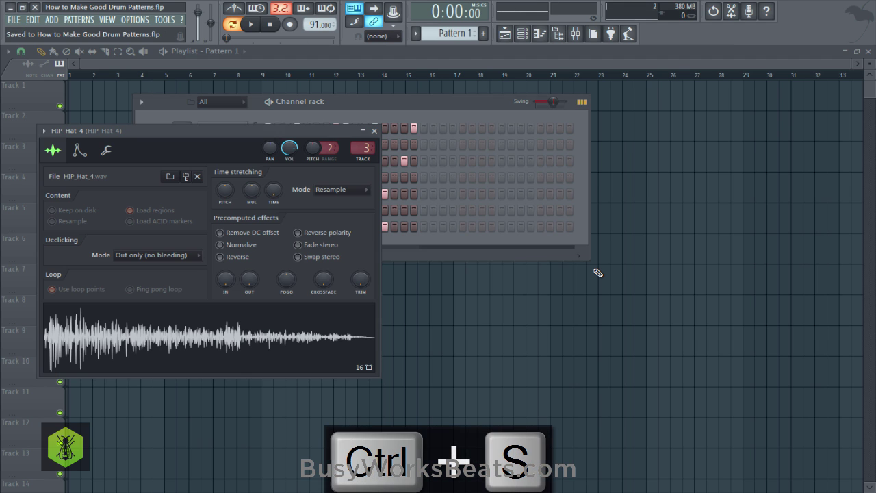
left_click(106, 150)
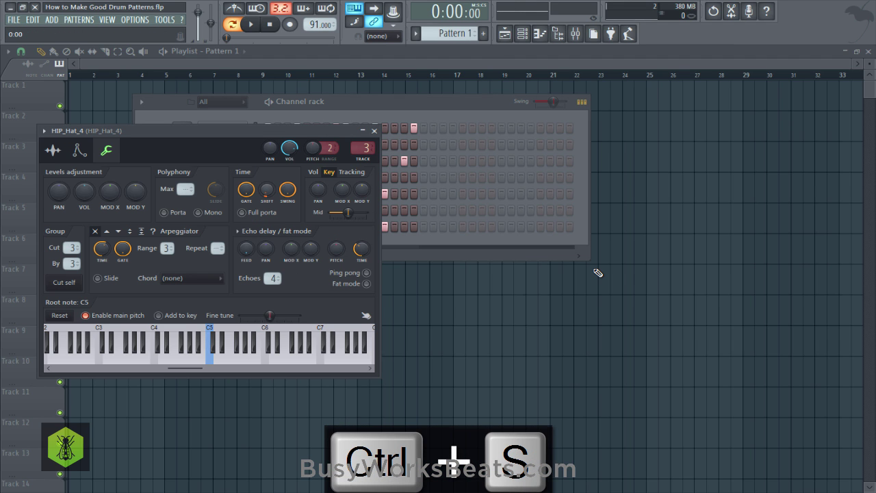
key("space")
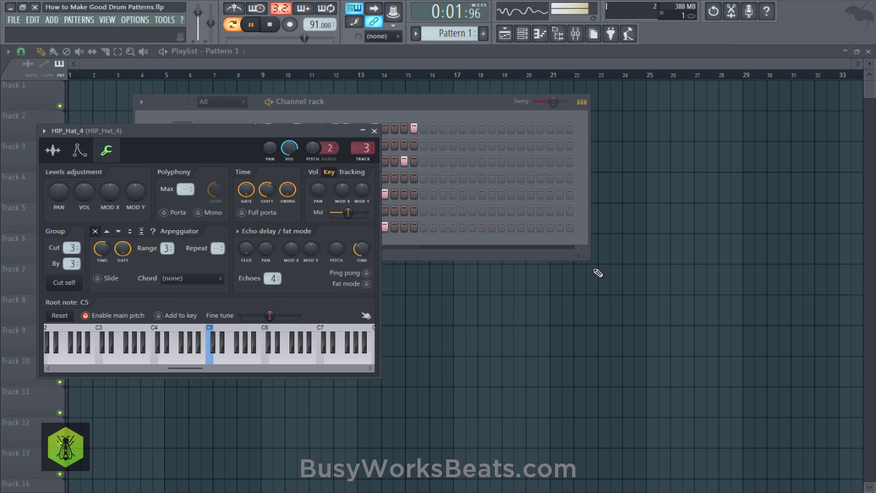
left_click(374, 131)
key("space")
Step: Increase the HIP_Kick_4 channel's time shift slightly in its miscellaneous settings, saving the project and playing the pattern, and close the settings
left_click(222, 128)
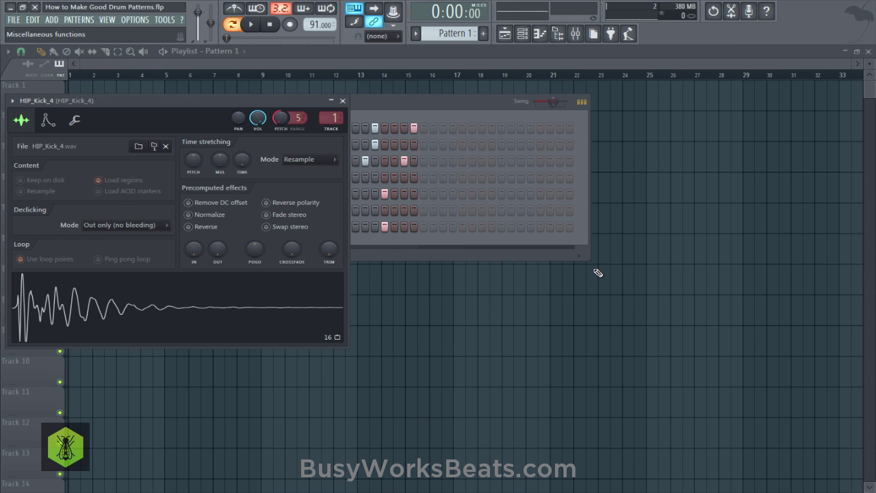
left_click(75, 120)
key("ctrl+s")
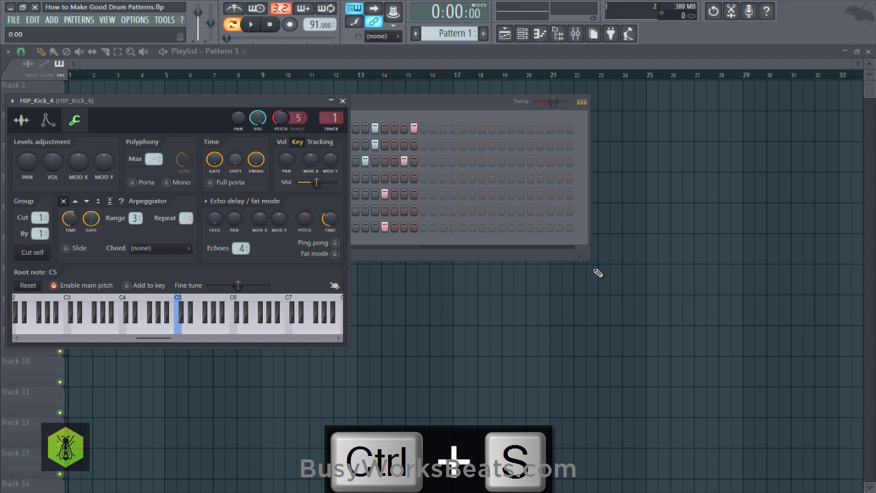
key("space")
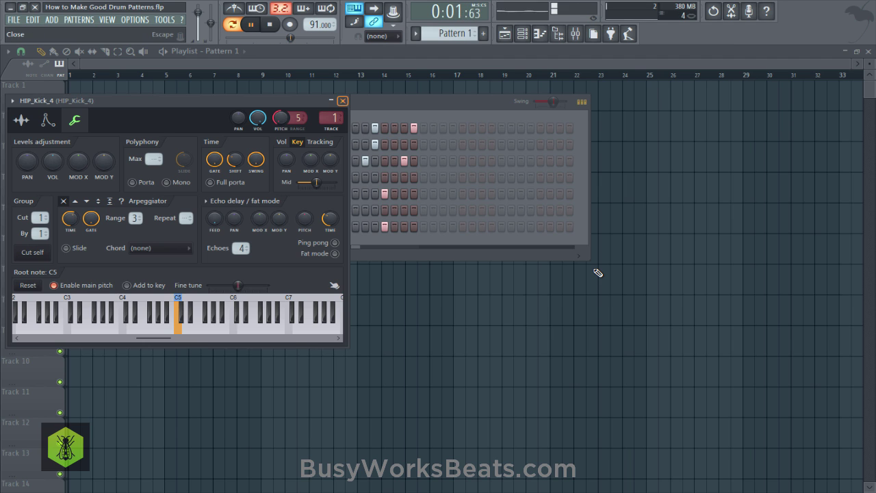
key("Escape")
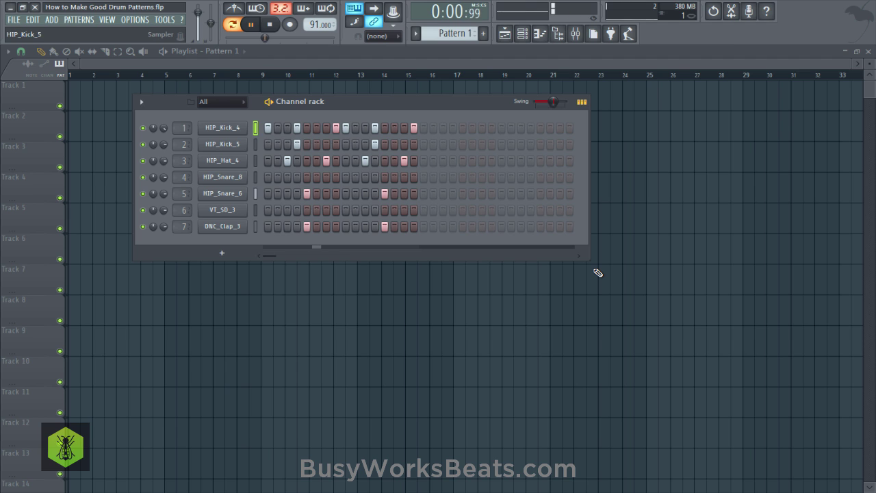
Step: Increase the HIP_Kick_5 channel's time shift slightly while the pattern plays, close its settings and open those of HIP_Hat_4
key("Down")
key("Return")
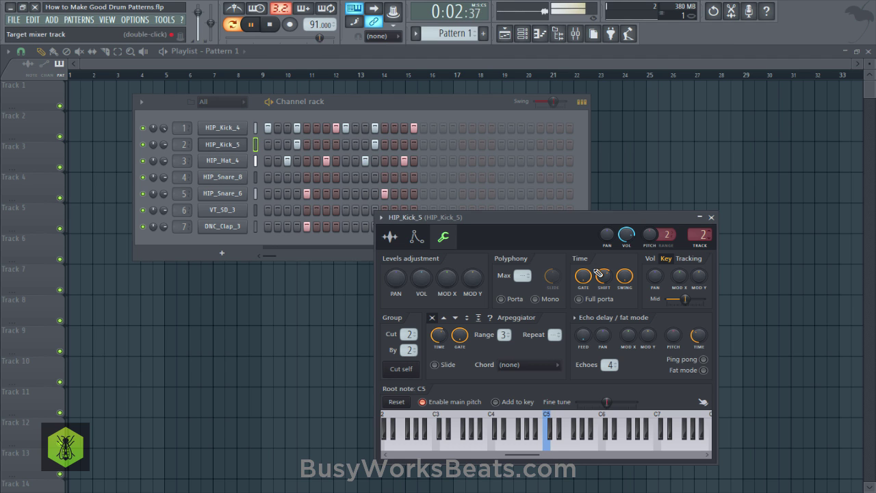
key("Escape")
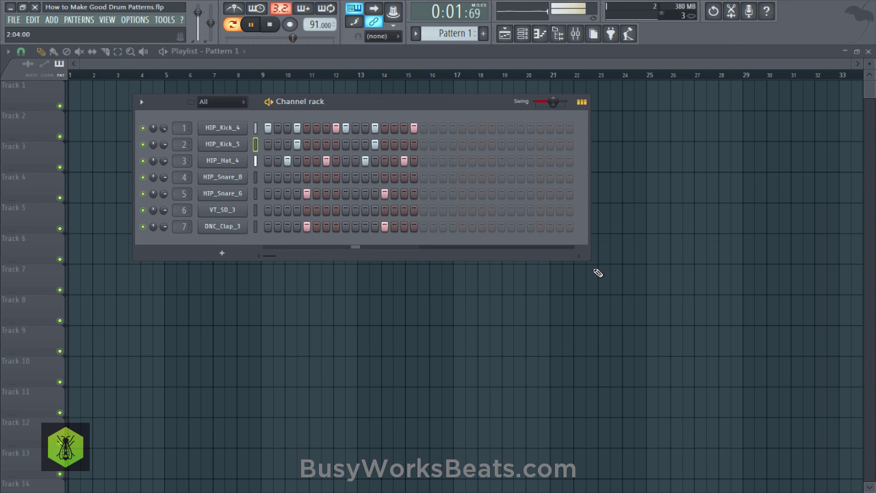
key("Down")
key("Return")
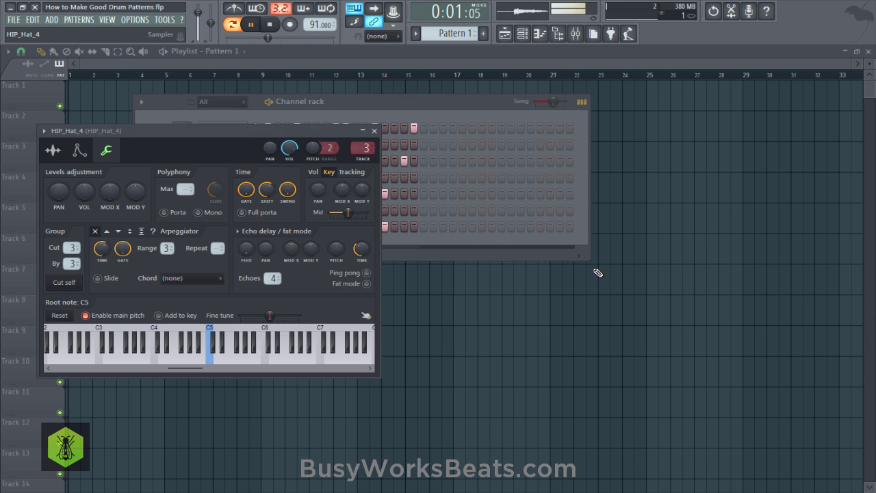
Step: Lower the HIP_Hat_4 mixer level well below the other drums and set the HIP_Kick_4 level to about -4.0 dB
key("space")
key("F9")
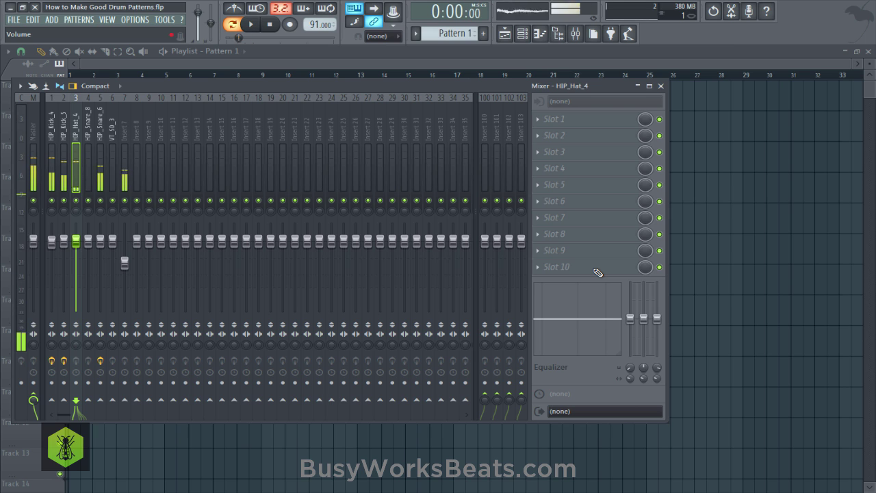
left_click_drag(76, 241, 76, 243)
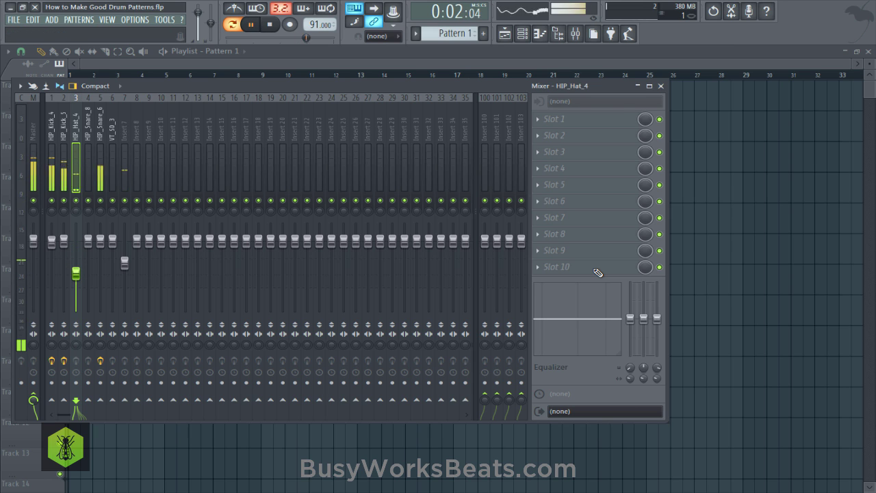
left_click_drag(51, 242, 52, 253)
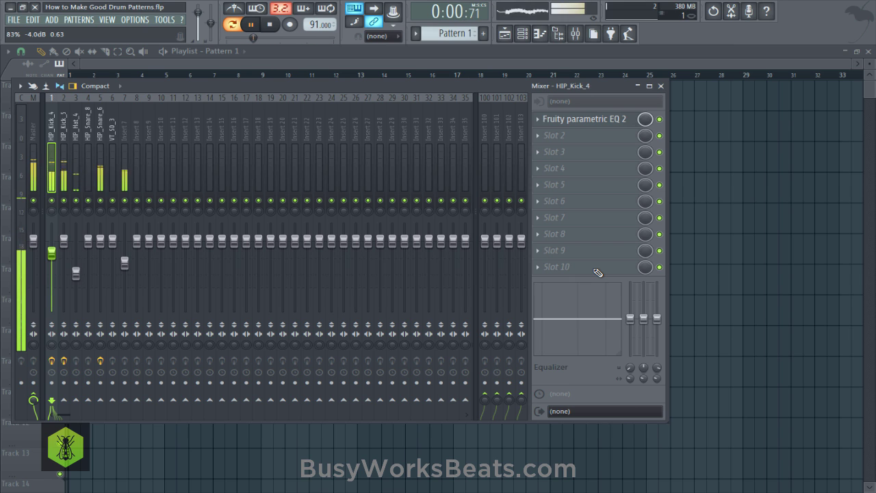
Step: Solo the clap's mixer track 7 and the HIP_Snare_6 track briefly, and lower the HIP_Snare_6 level slightly
right_click(124, 201)
right_click(124, 201)
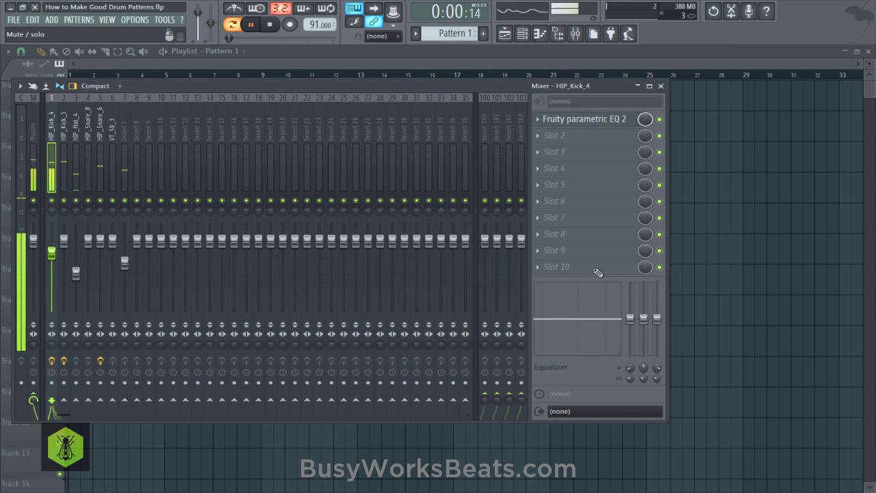
right_click(100, 201)
right_click(100, 201)
mouse_move(100, 241)
left_mouse_down()
mouse_move(100, 254)
mouse_move(125, 254)
mouse_move(100, 251)
left_mouse_up()
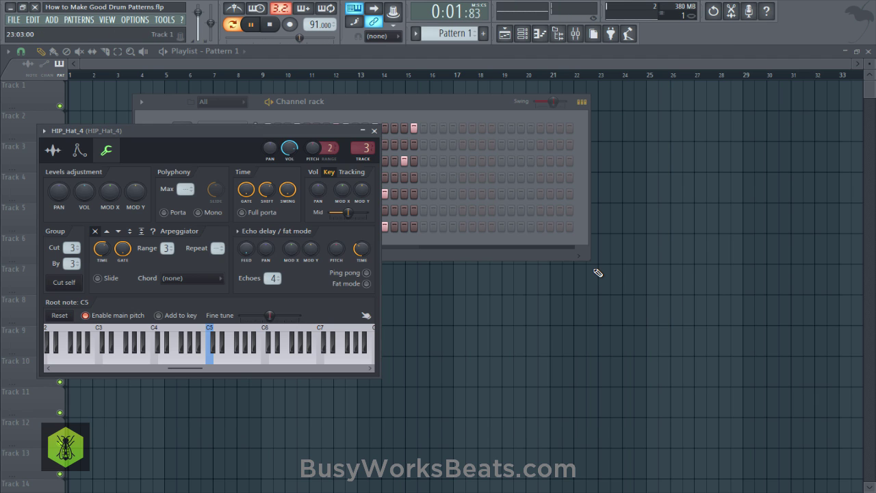
Step: Listen to the rebalanced pattern from the channel rack, save the project and close the HIP_Hat_4 settings
key("F6")
key("space")
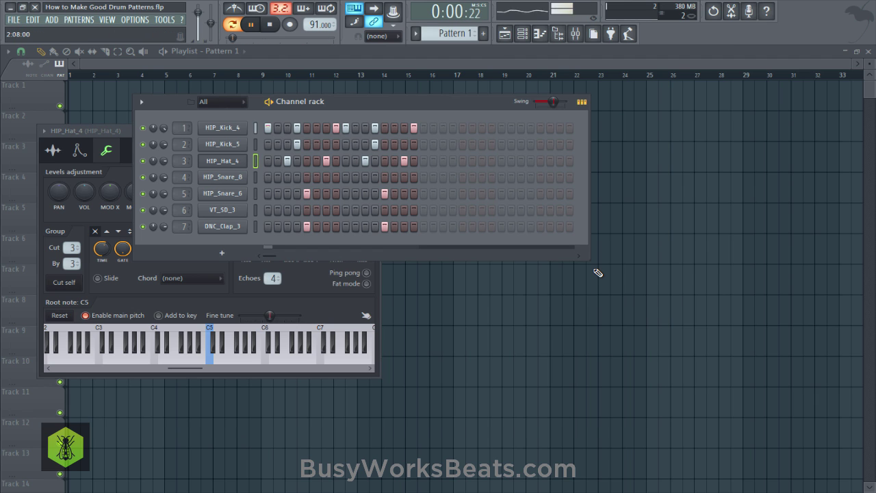
key("ctrl+s")
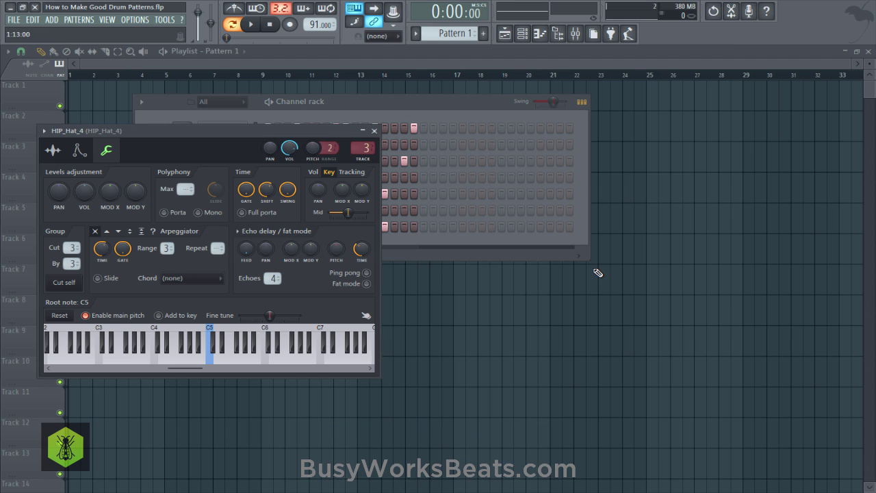
key("Escape")
Step: Copy the main swing value, reset the swing and play the pattern briefly without it
right_click(556, 102)
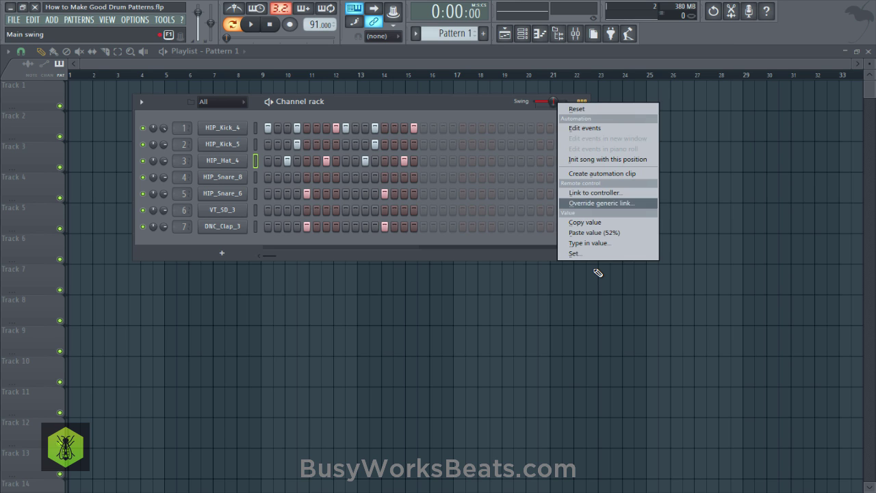
left_click(586, 222)
right_click(551, 105)
key("r")
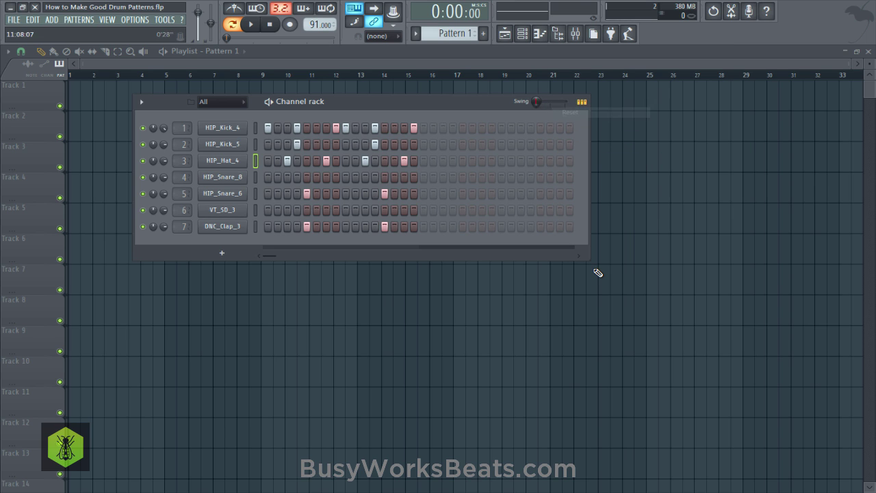
key("space")
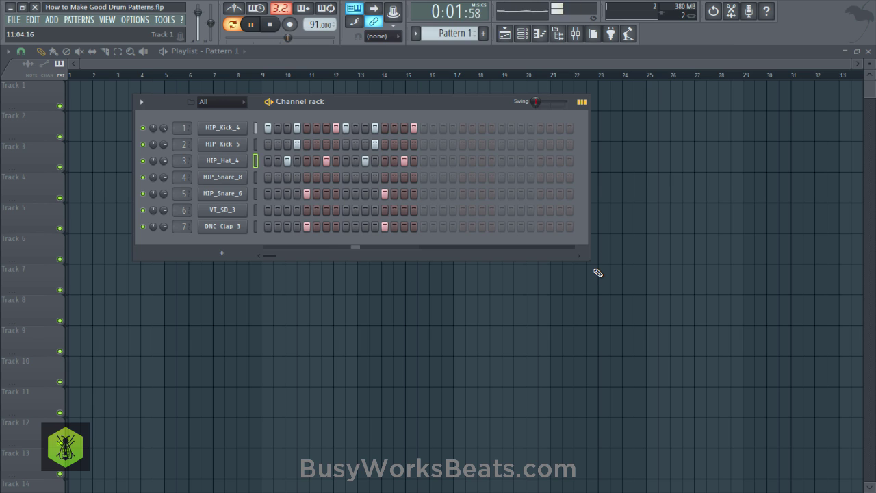
key("space")
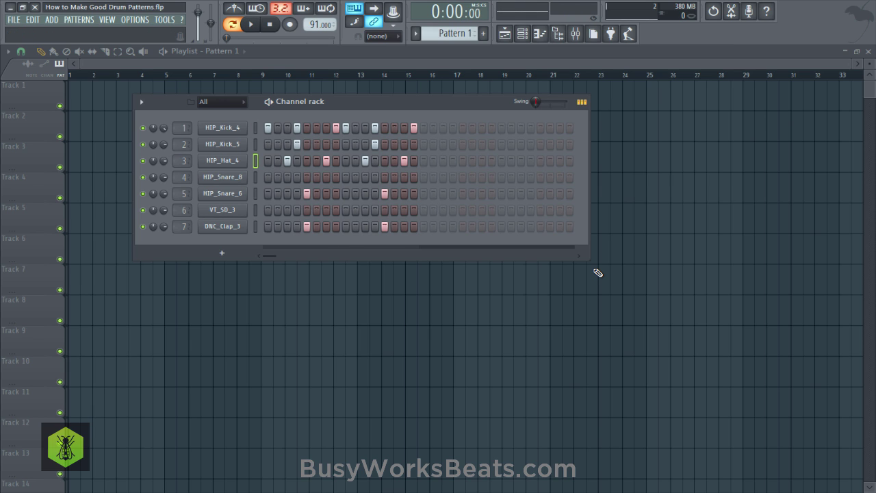
Step: Review the HIP_Hat_4 channel's time shift, paste the copied 61% main swing back during playback, and stop the pattern
left_click(222, 161)
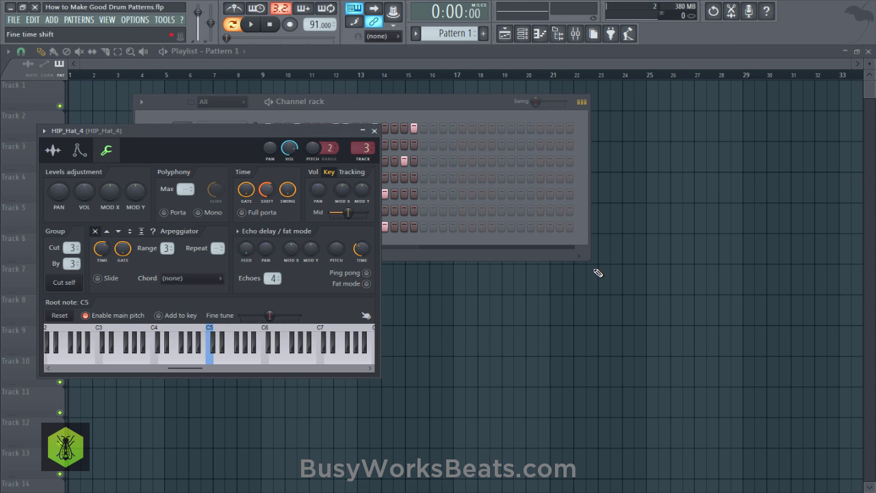
left_click(373, 130)
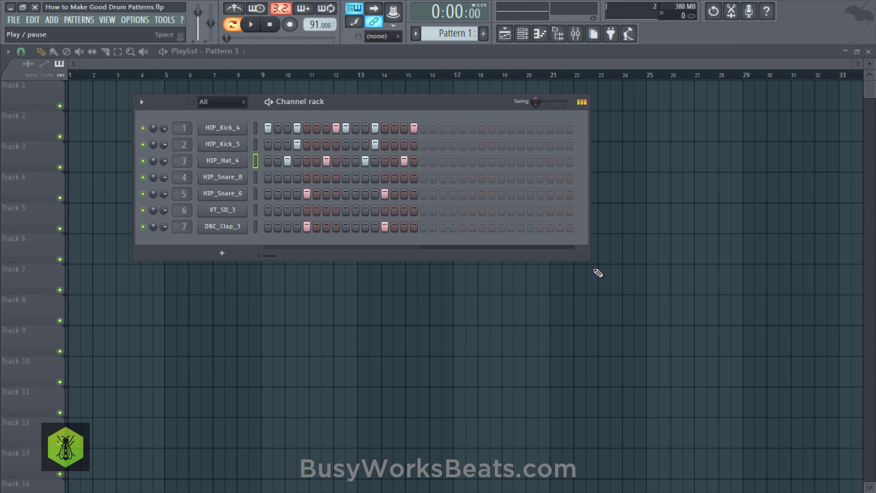
key("space")
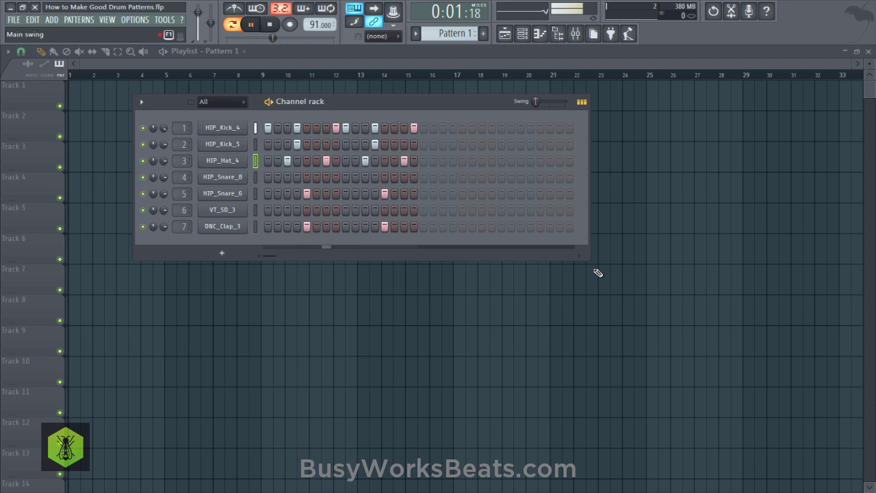
right_click(537, 102)
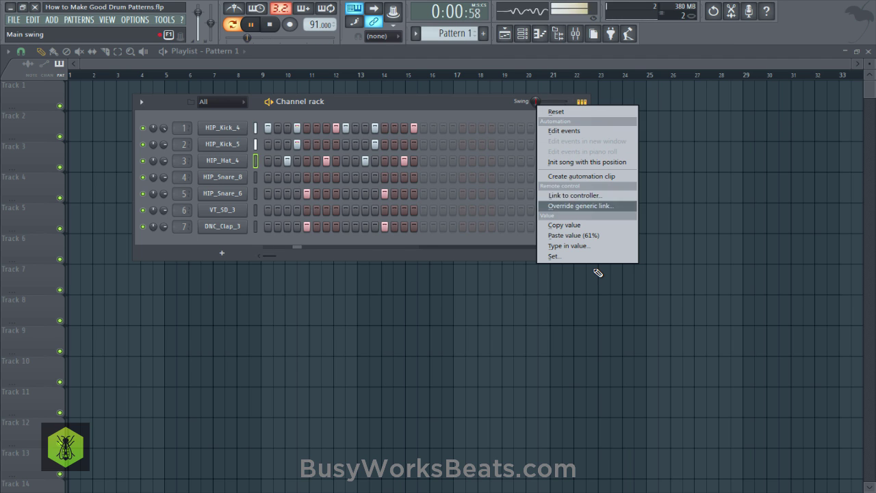
left_click(575, 235)
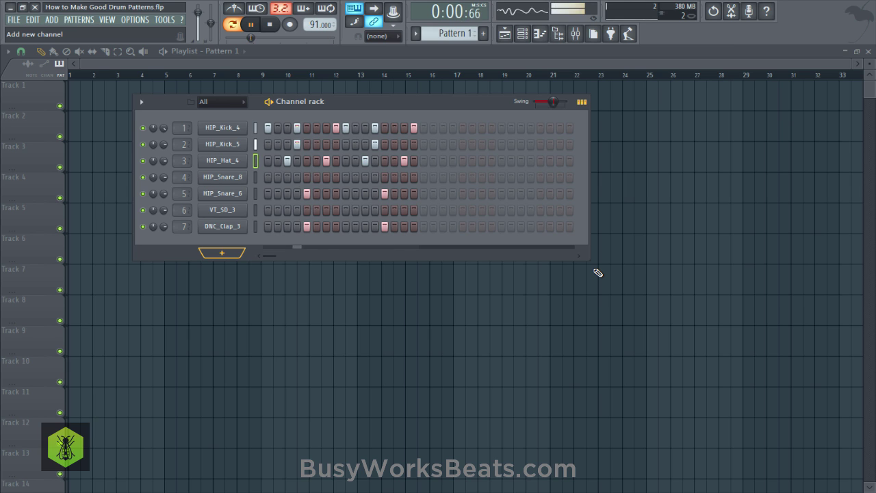
key("space")
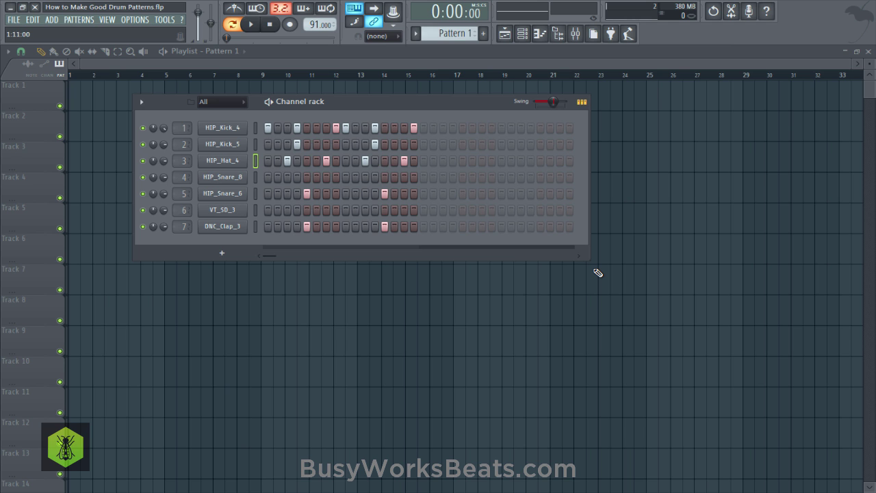
Step: Lower the velocities of the HIP_Kick_4 hits on steps 8 and 16 in the piano roll, listen, and close it
right_click(222, 128)
left_click(272, 128)
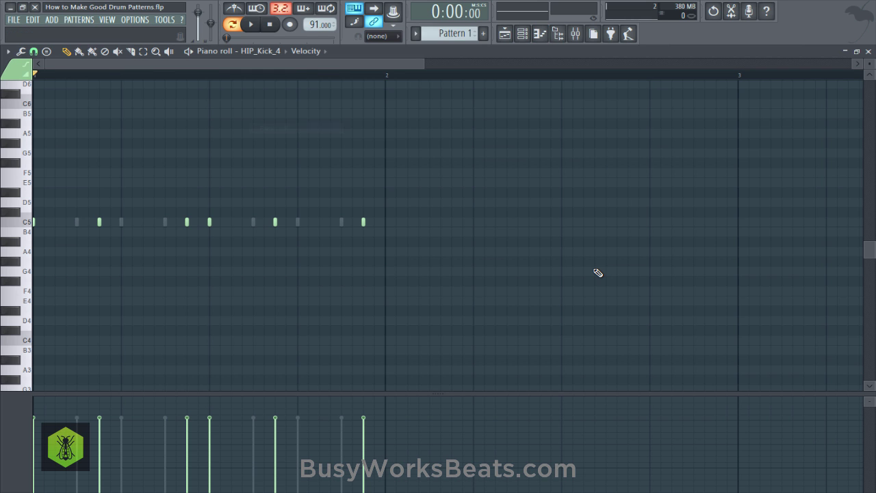
scroll(596, 271, "down", 3)
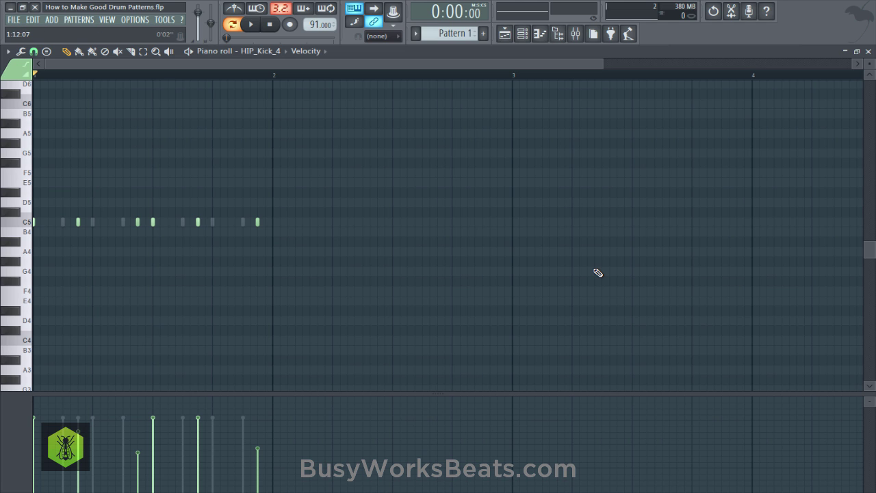
key("space")
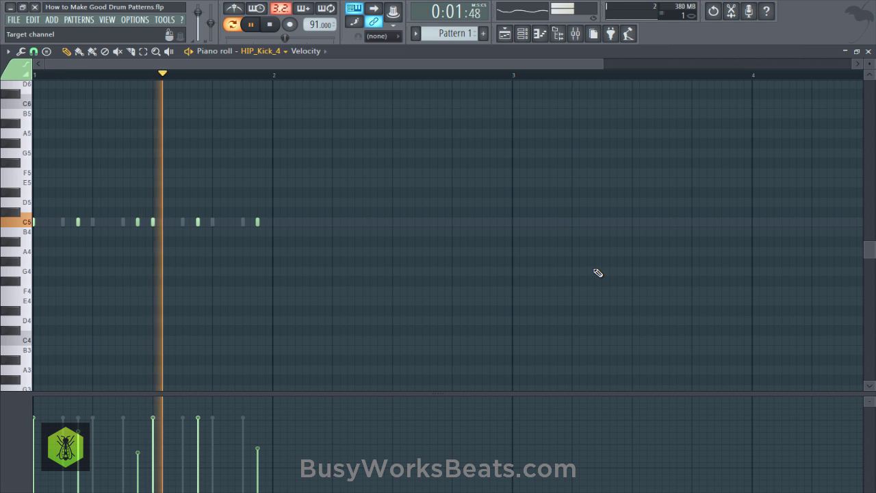
key("space")
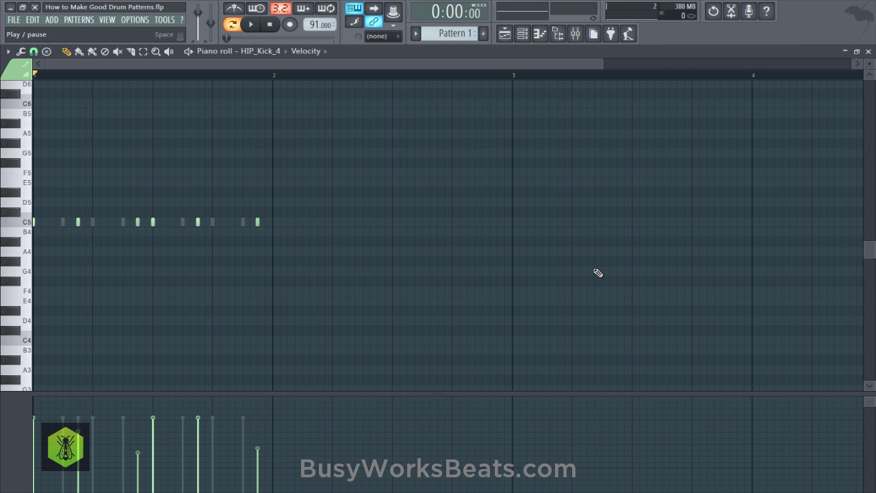
key("space")
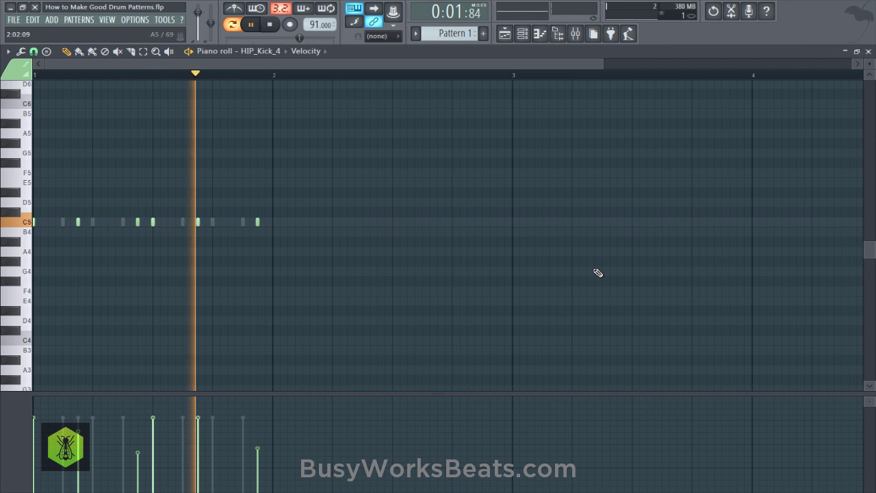
key("Escape")
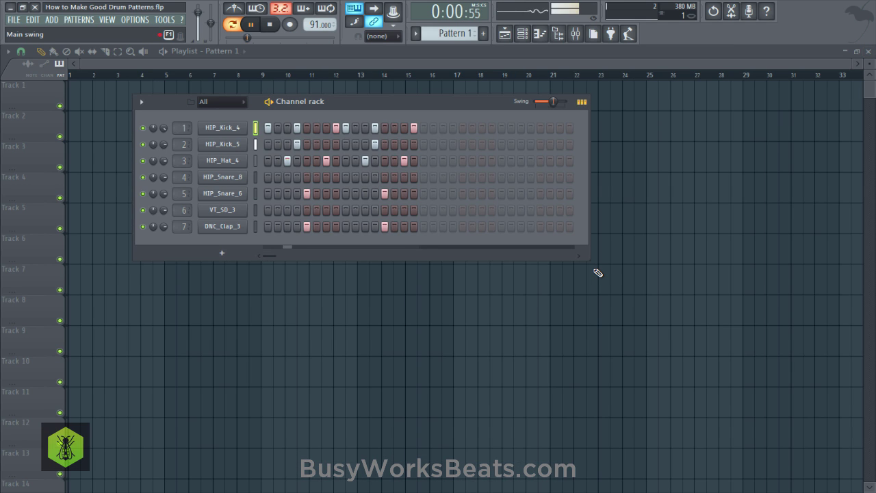
Step: Compare the playing pattern with the main swing reset and with the 61% swing pasted back, and stop playback
right_click(555, 104)
left_click(575, 111)
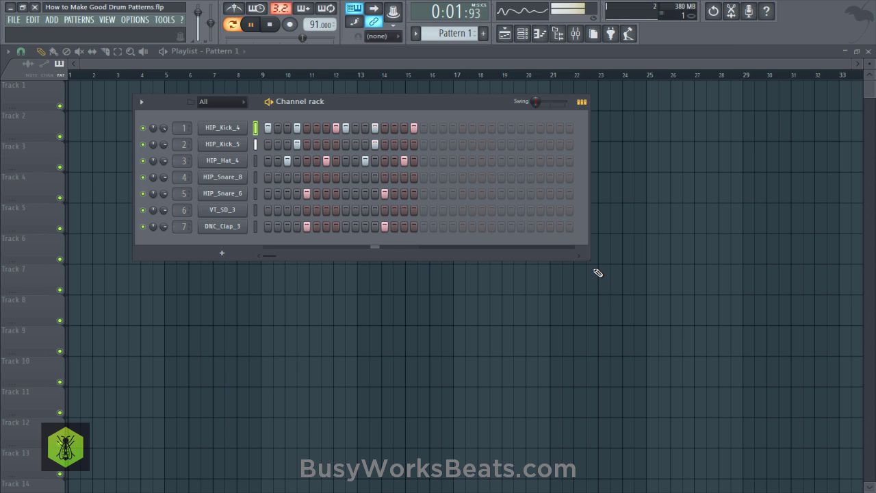
right_click(536, 102)
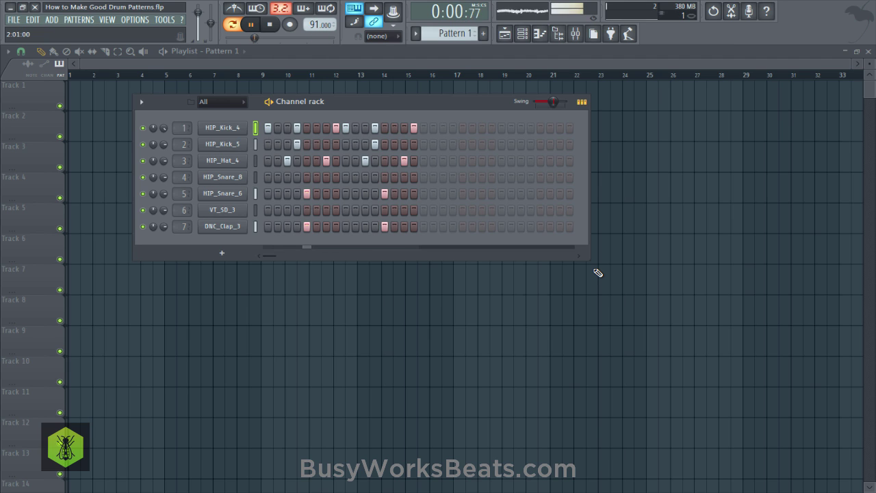
key("space")
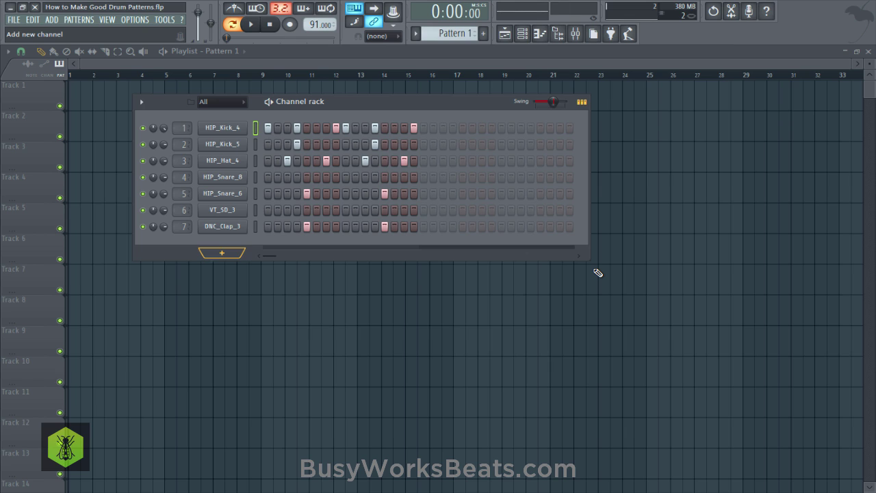